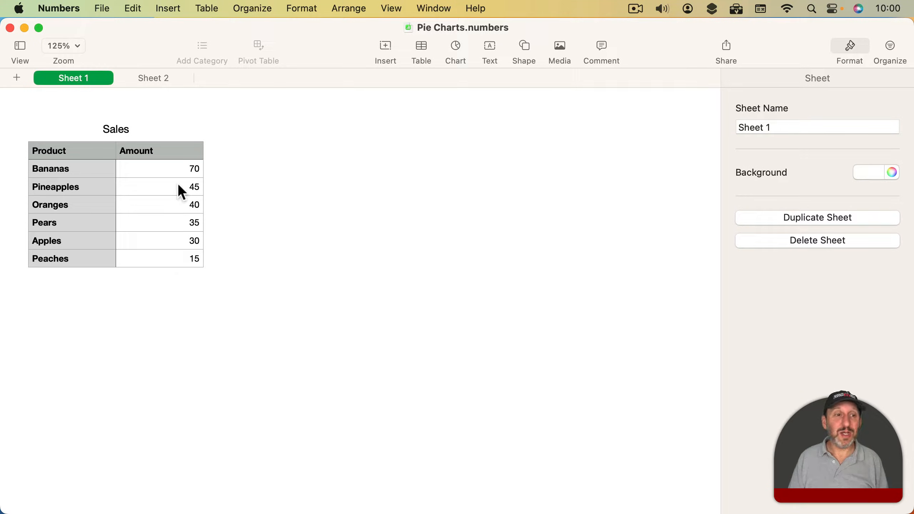
- Create a 2D pie chart from the six Amount values and place it beside the Sales table
{"action": "left_click", "coordinate": [176, 171]}
{"action": "left_click", "coordinate": [174, 258], "text": "shift"}
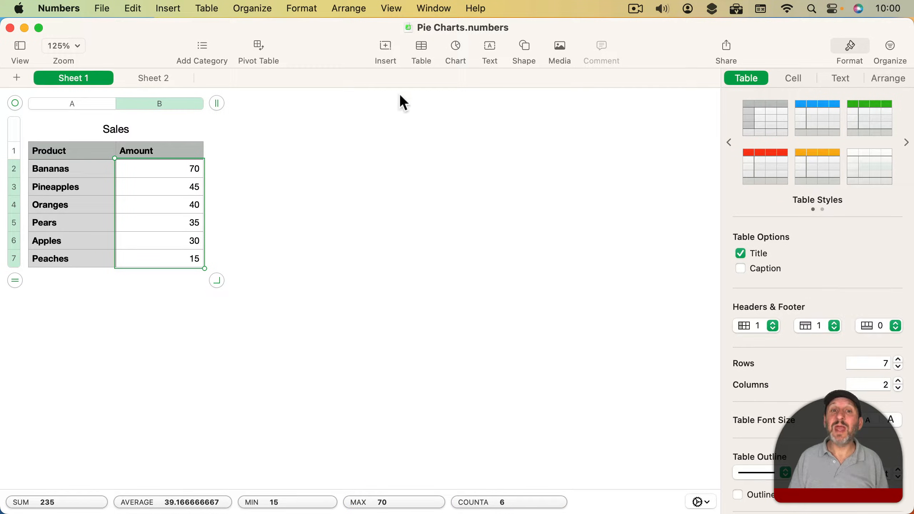
{"action": "left_click", "coordinate": [455, 42]}
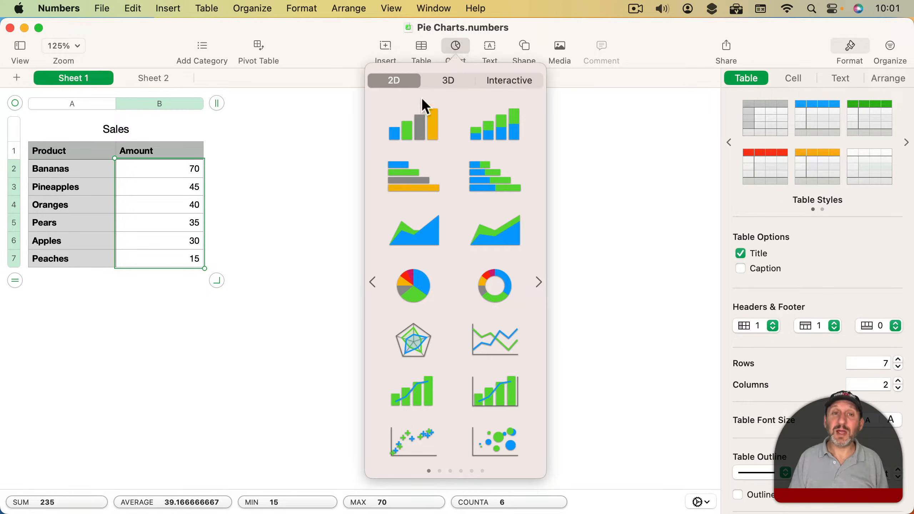
{"action": "left_click", "coordinate": [413, 297]}
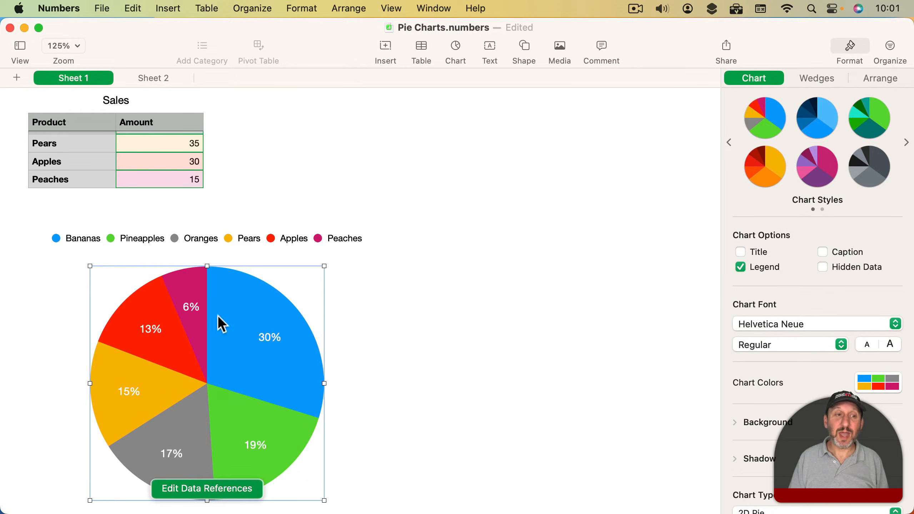
{"action": "left_click_drag", "start_coordinate": [198, 374], "coordinate": [382, 169]}
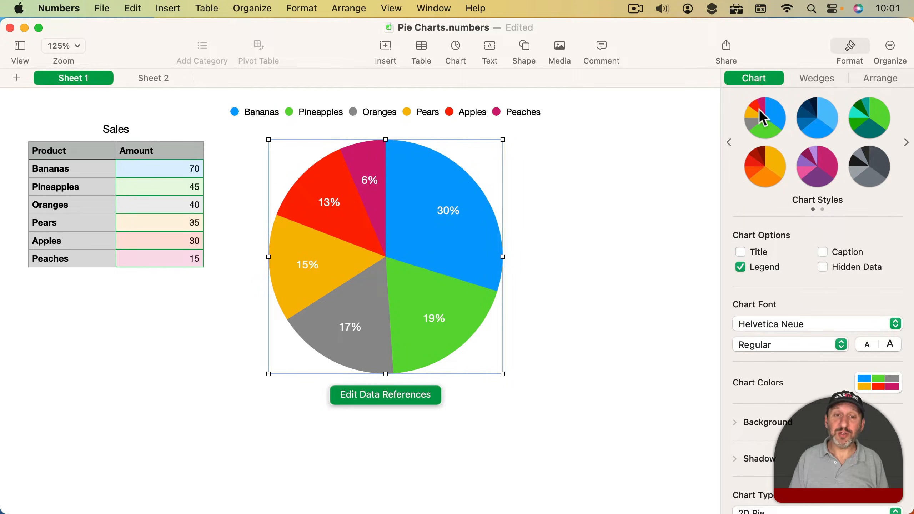
- Try the blue, green, gray, magenta and orange chart styles, and return the pie to the multicolor style
{"action": "left_click", "coordinate": [811, 126]}
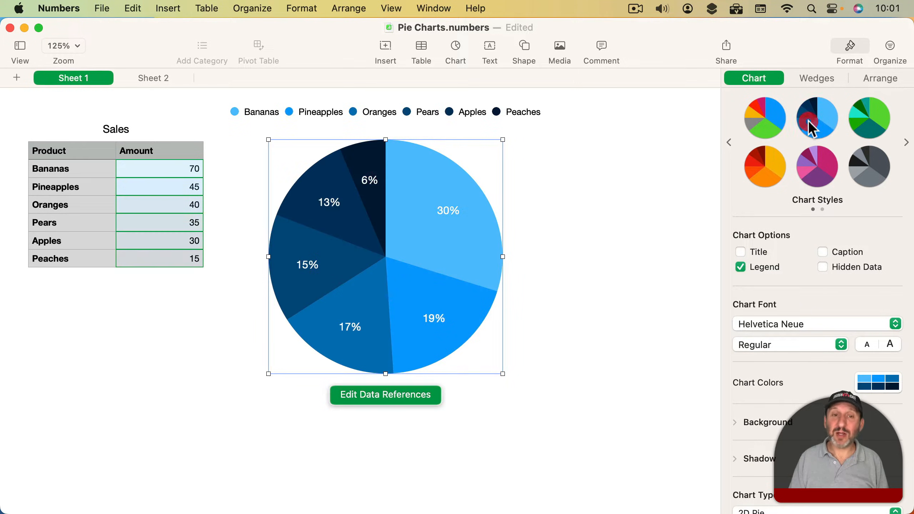
{"action": "left_click", "coordinate": [877, 124]}
{"action": "left_click", "coordinate": [865, 168]}
{"action": "left_click", "coordinate": [828, 164]}
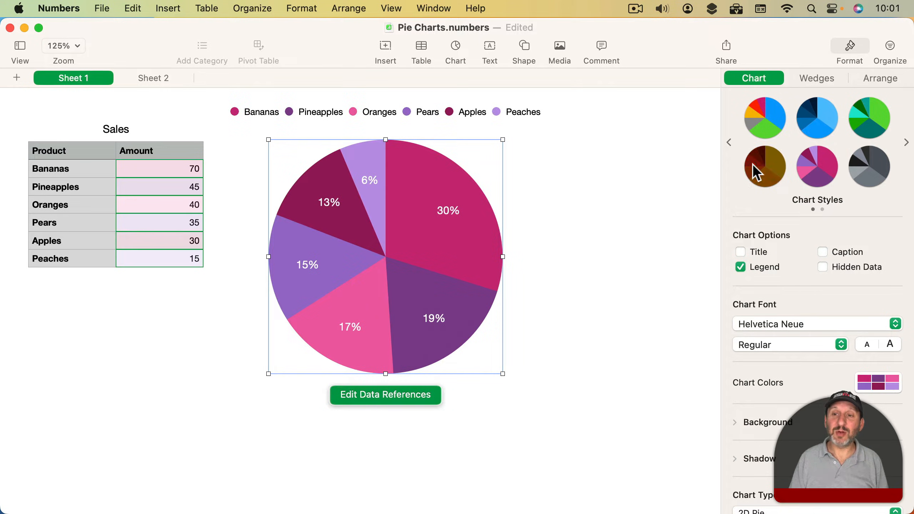
{"action": "left_click", "coordinate": [756, 169]}
{"action": "left_click", "coordinate": [765, 121]}
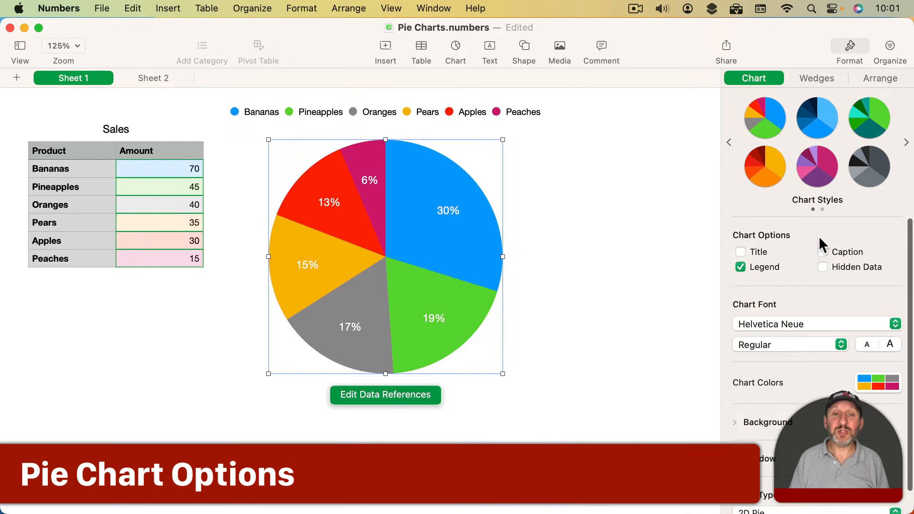
- Add a title to the pie chart, select its text for editing, and undo the addition
{"action": "left_click", "coordinate": [756, 251]}
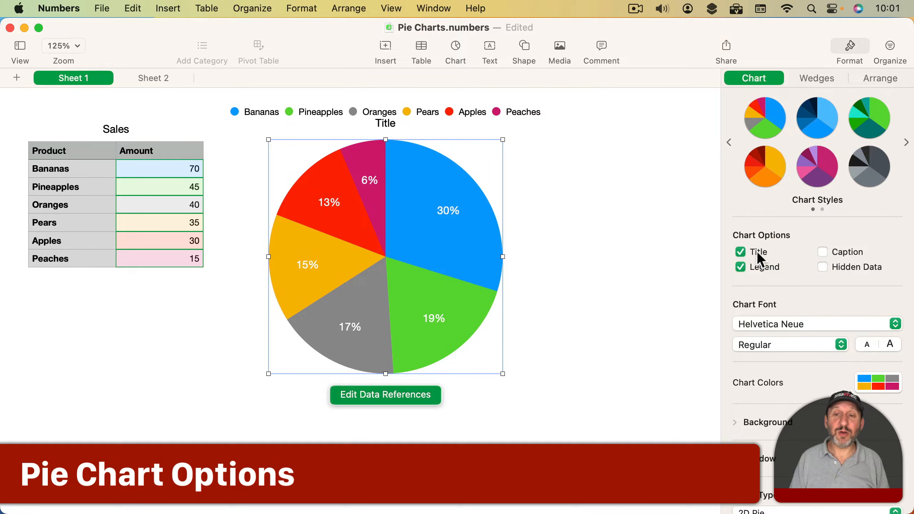
{"action": "left_click", "coordinate": [386, 123]}
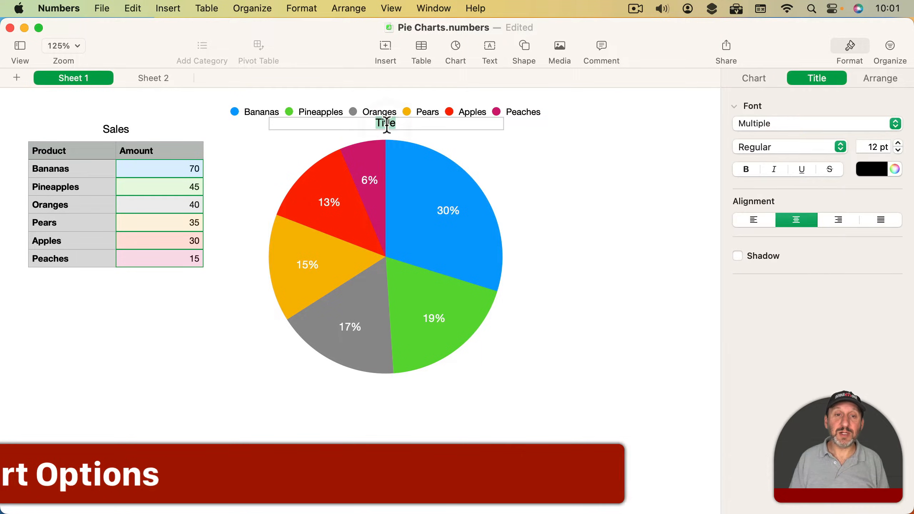
{"action": "double_click", "coordinate": [420, 122]}
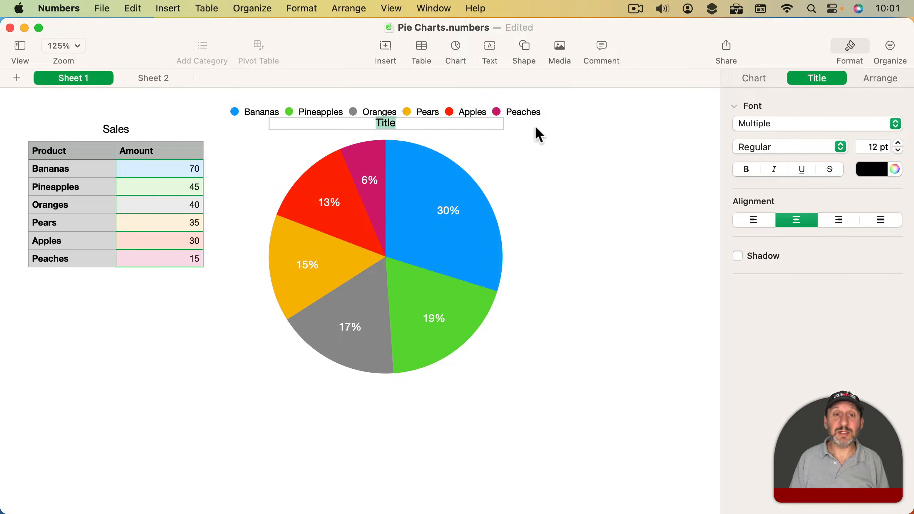
{"action": "left_click", "coordinate": [597, 133]}
{"action": "key", "text": "super+z"}
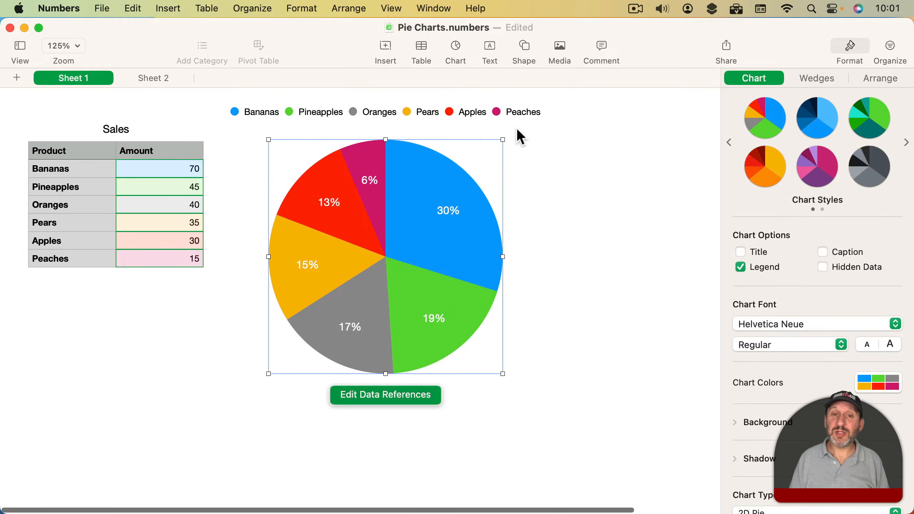
- Toggle the pie chart's legend off and back on, and its caption on and back off
{"action": "left_click", "coordinate": [741, 267]}
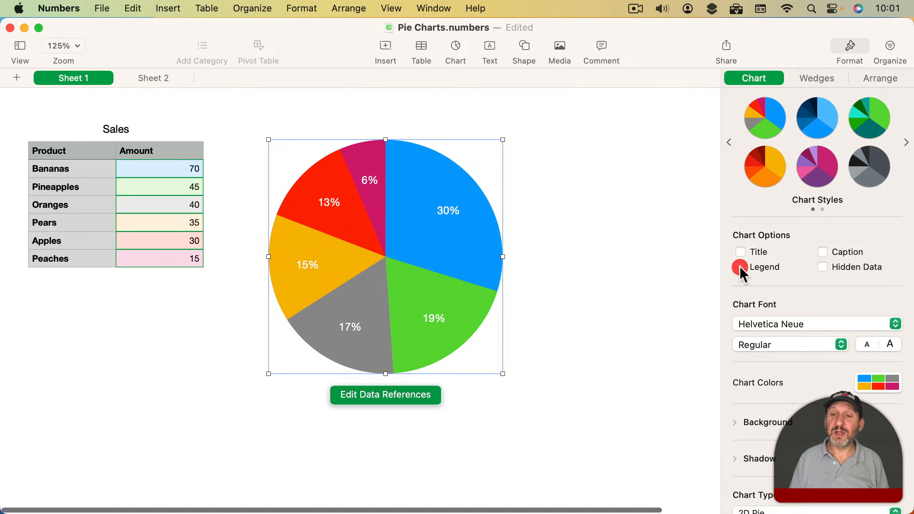
{"action": "left_click", "coordinate": [741, 267]}
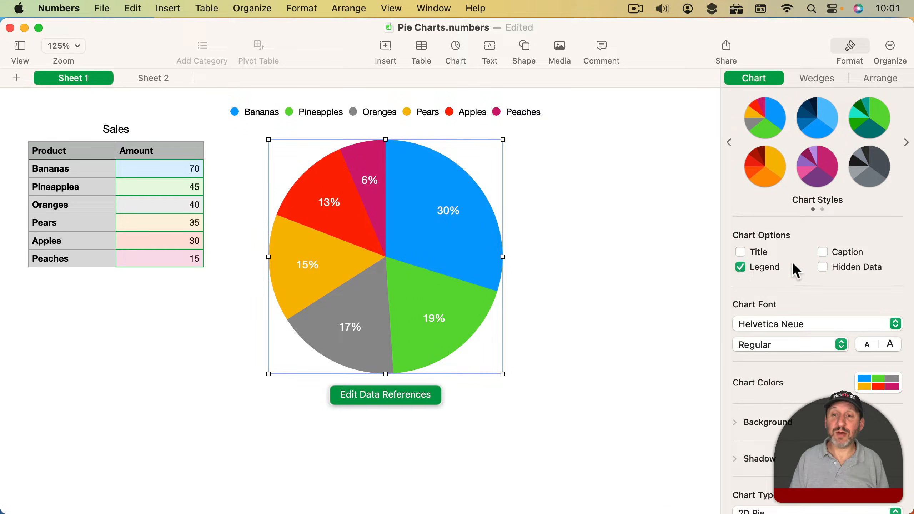
{"action": "left_click", "coordinate": [824, 252]}
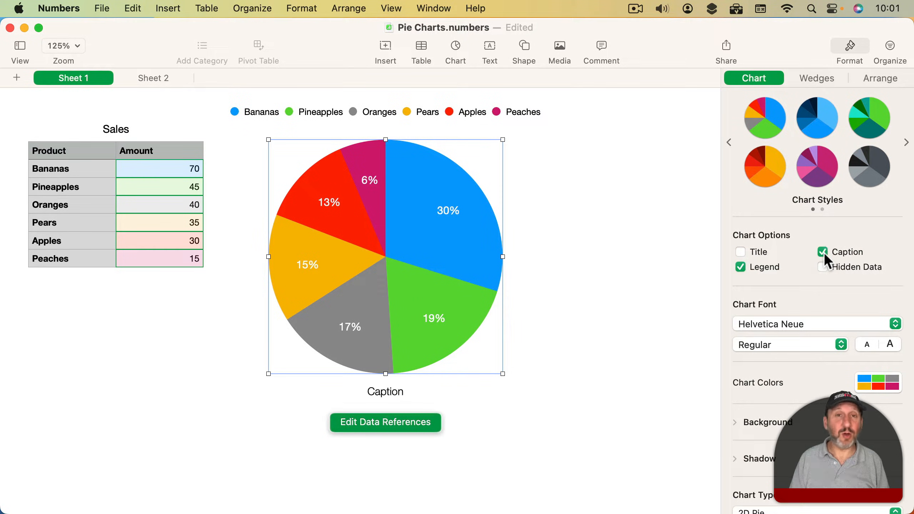
{"action": "left_click", "coordinate": [824, 252]}
- Look through the chart font choices, and enlarge the chart text one increment before reducing it again
{"action": "scroll", "coordinate": [776, 316], "scroll_direction": "down", "scroll_amount": 2}
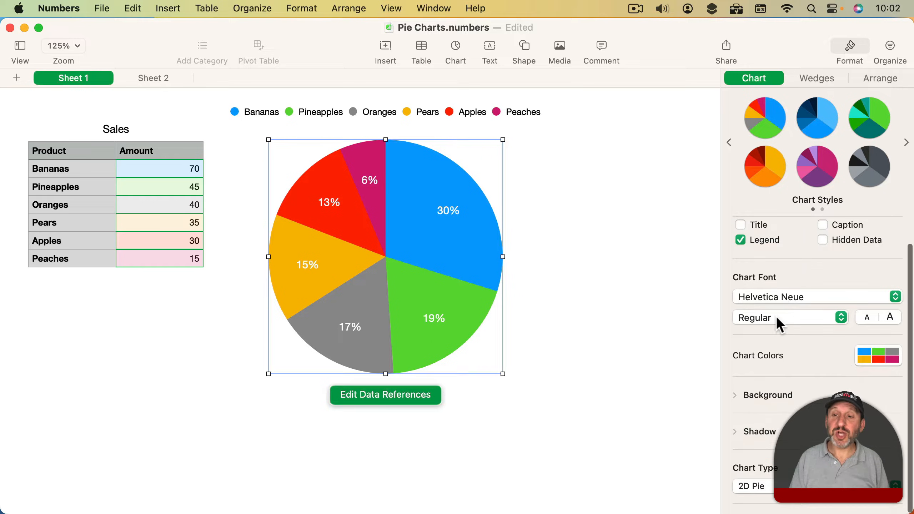
{"action": "left_click", "coordinate": [764, 299]}
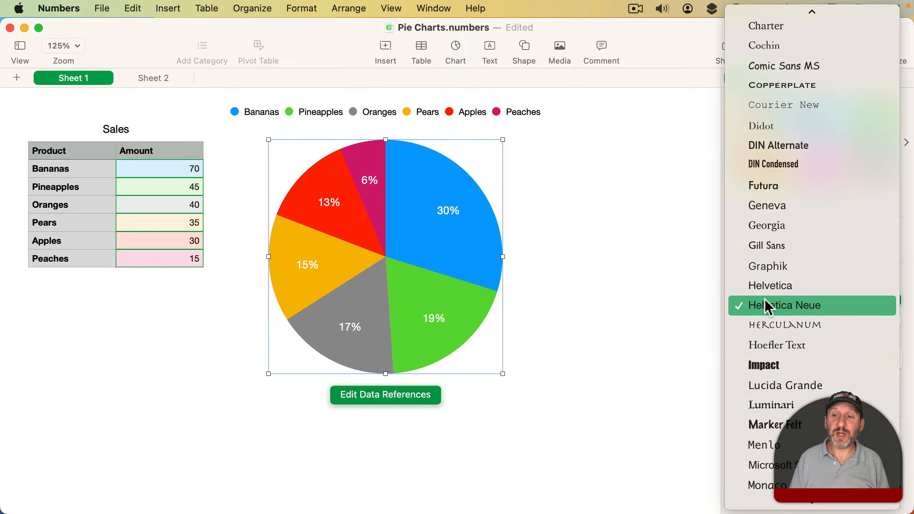
{"action": "left_click", "coordinate": [656, 299]}
{"action": "left_click", "coordinate": [889, 319]}
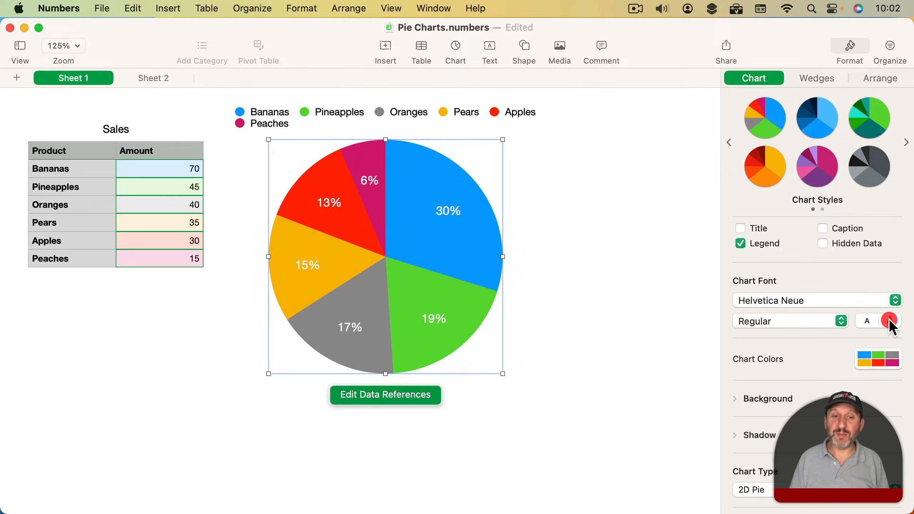
{"action": "left_click", "coordinate": [865, 320]}
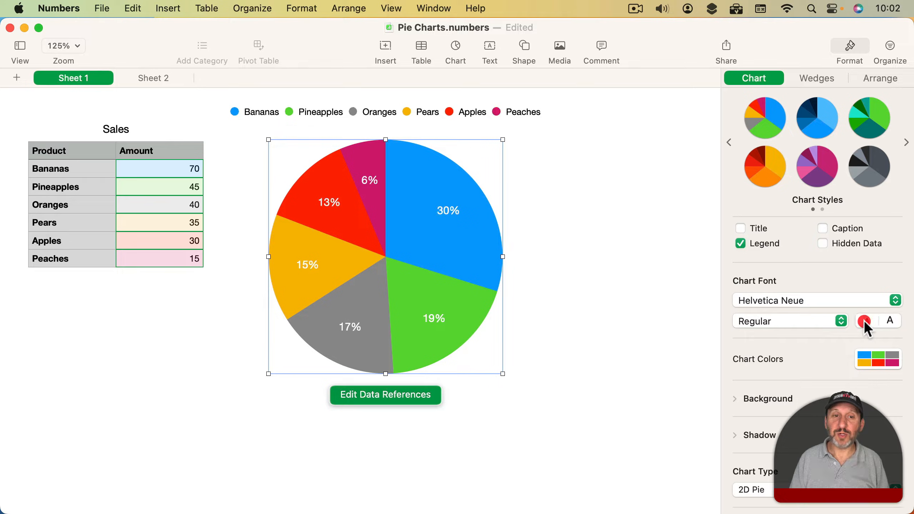
{"action": "left_click", "coordinate": [795, 316]}
{"action": "left_click", "coordinate": [786, 276]}
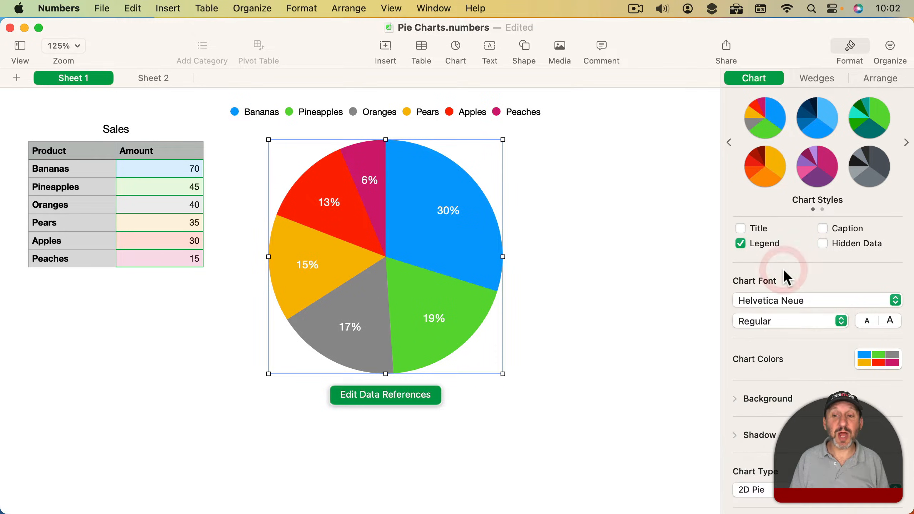
- Examine the Colors, Images and Textures palettes available for the pie chart without applying any
{"action": "left_click", "coordinate": [871, 365]}
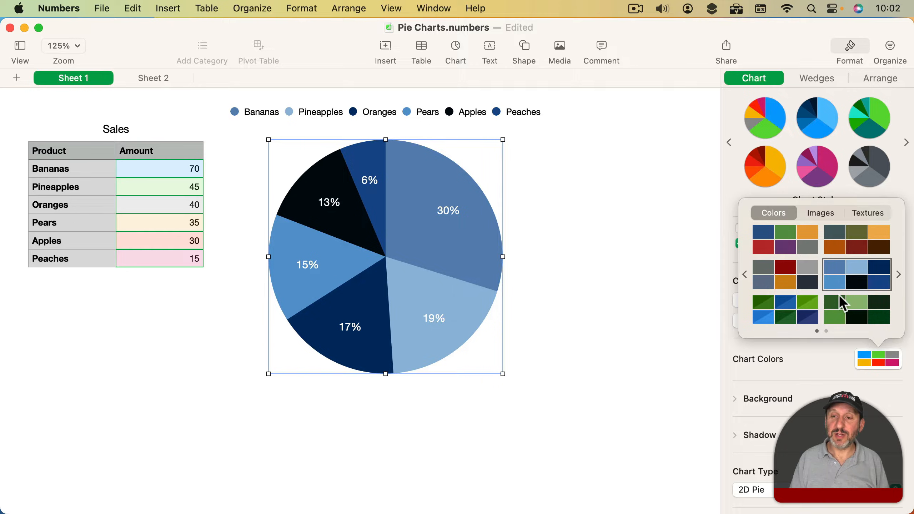
{"action": "left_click", "coordinate": [826, 213]}
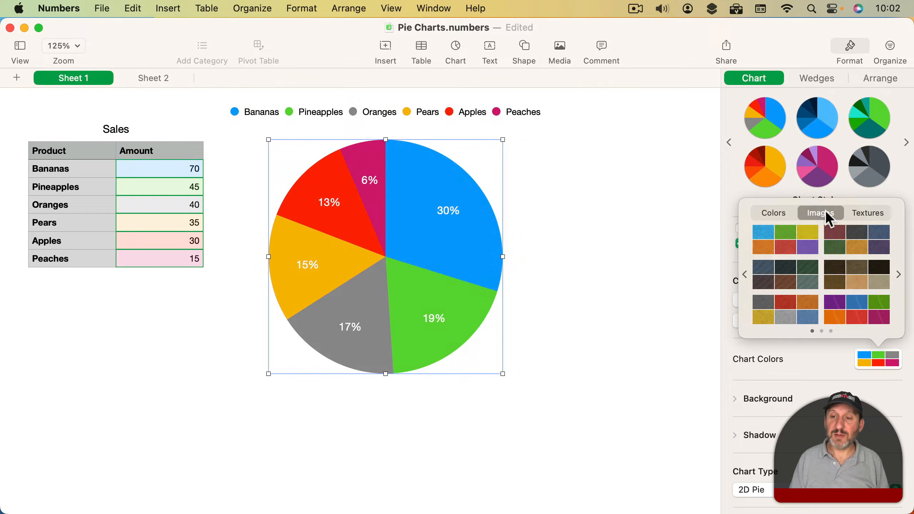
{"action": "left_click", "coordinate": [863, 213]}
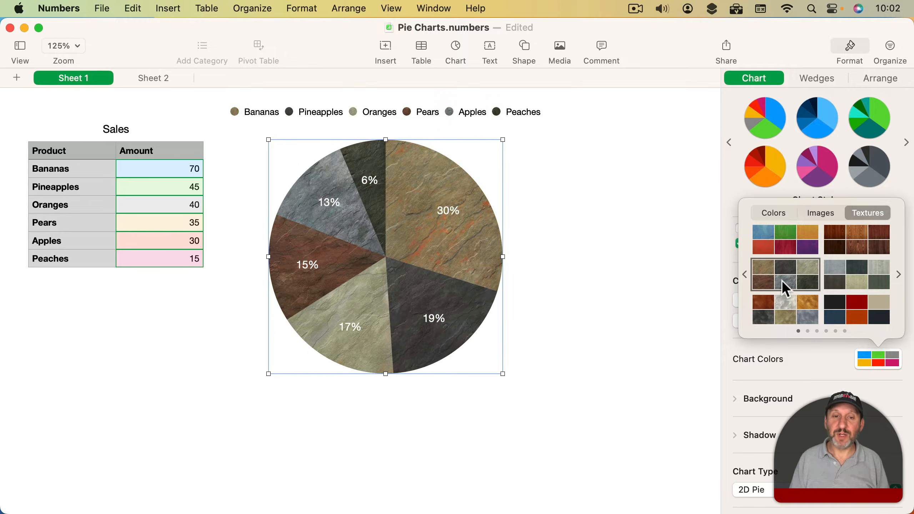
{"action": "left_click", "coordinate": [898, 276]}
{"action": "left_click", "coordinate": [899, 276]}
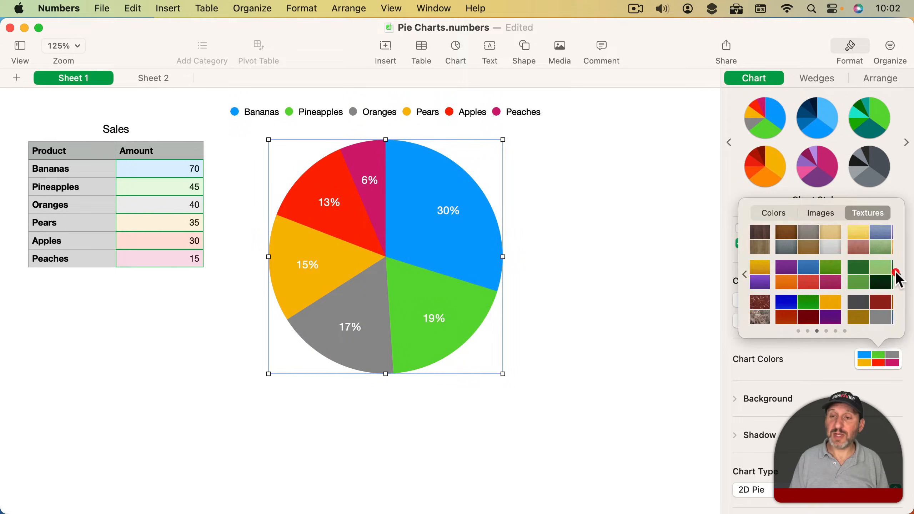
{"action": "left_click", "coordinate": [899, 276]}
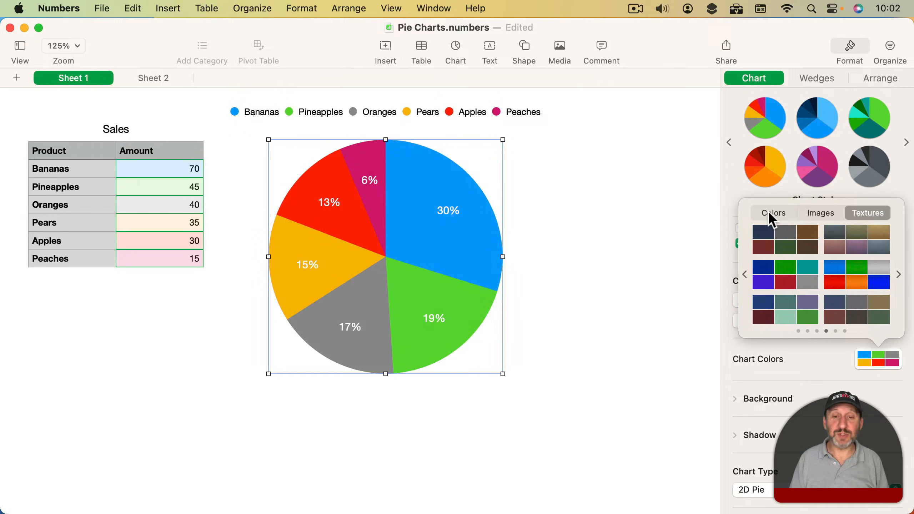
{"action": "left_click", "coordinate": [451, 230]}
- Try the wedge labels with data point names and without values, and restore them to values only
{"action": "left_click", "coordinate": [806, 79]}
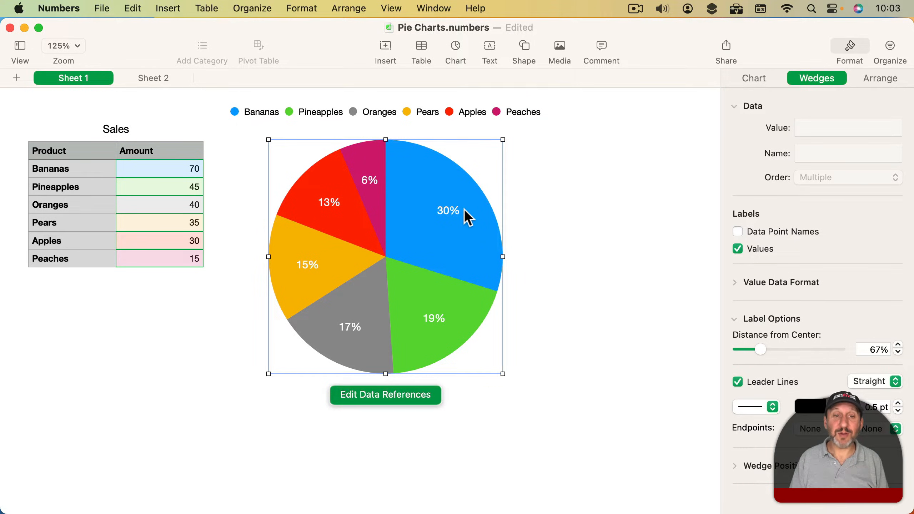
{"action": "left_click", "coordinate": [737, 231]}
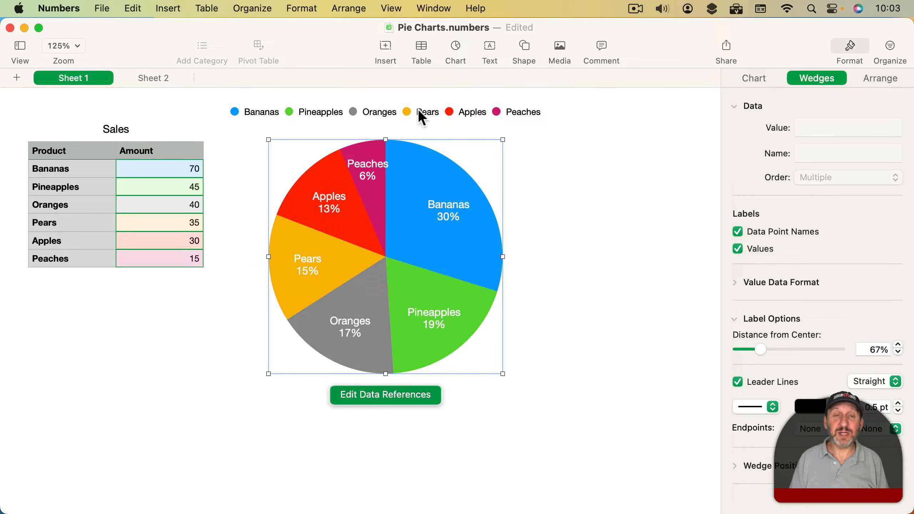
{"action": "left_click", "coordinate": [737, 248]}
{"action": "left_click", "coordinate": [738, 248]}
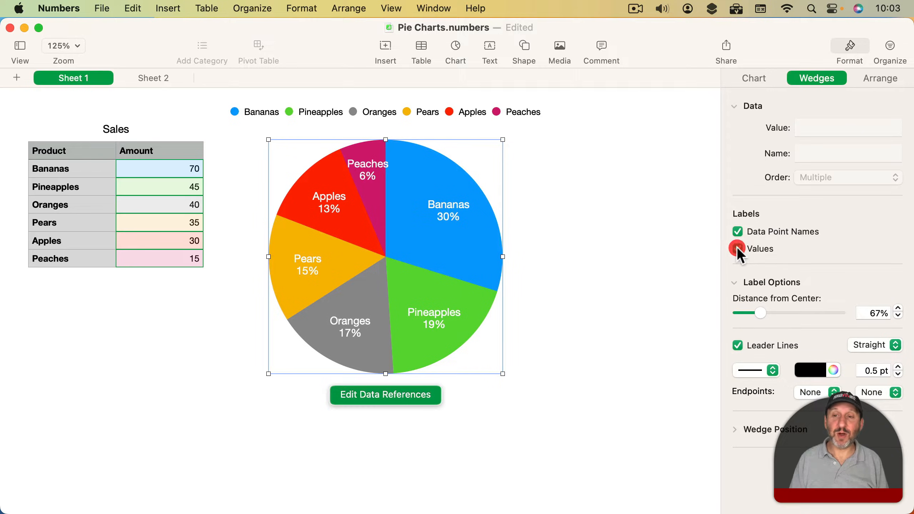
{"action": "left_click", "coordinate": [737, 231]}
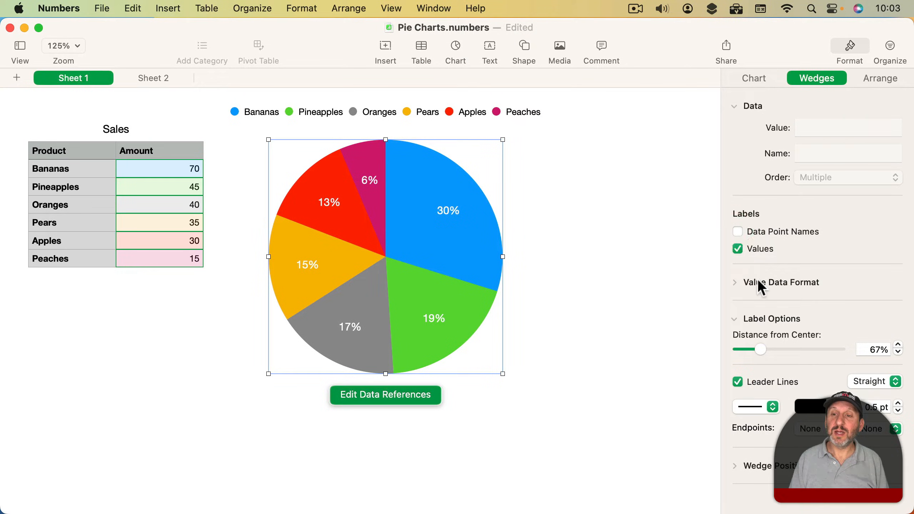
- Set the wedge labels' value data format to Number, leaving the prefix and suffix empty
{"action": "left_click", "coordinate": [735, 283]}
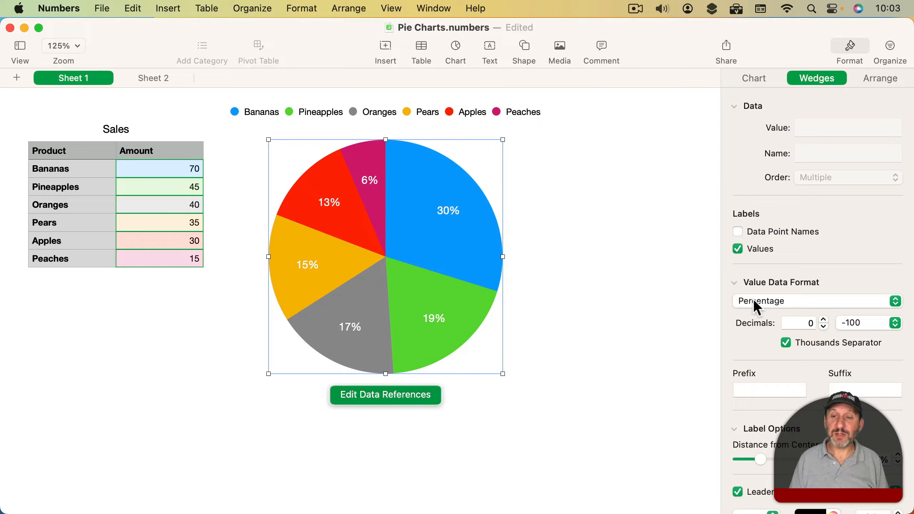
{"action": "left_click", "coordinate": [767, 301]}
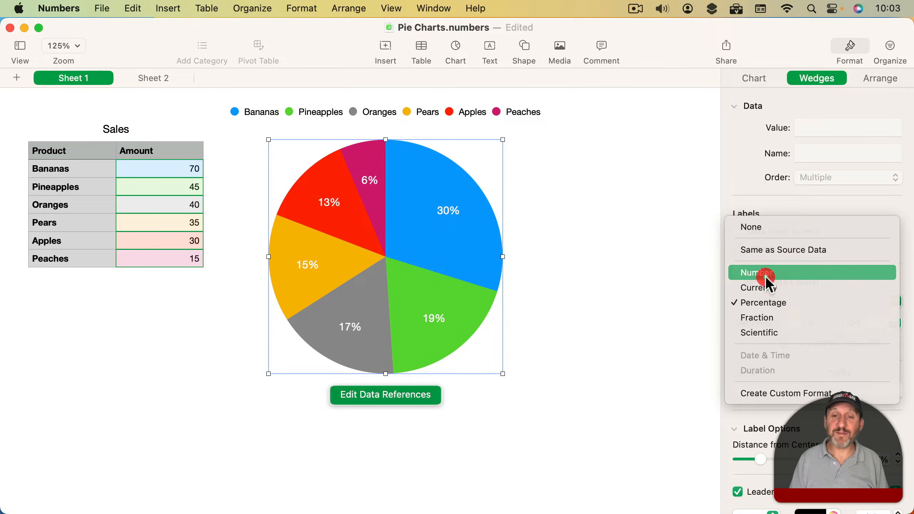
{"action": "left_click", "coordinate": [766, 276]}
{"action": "left_click", "coordinate": [766, 300]}
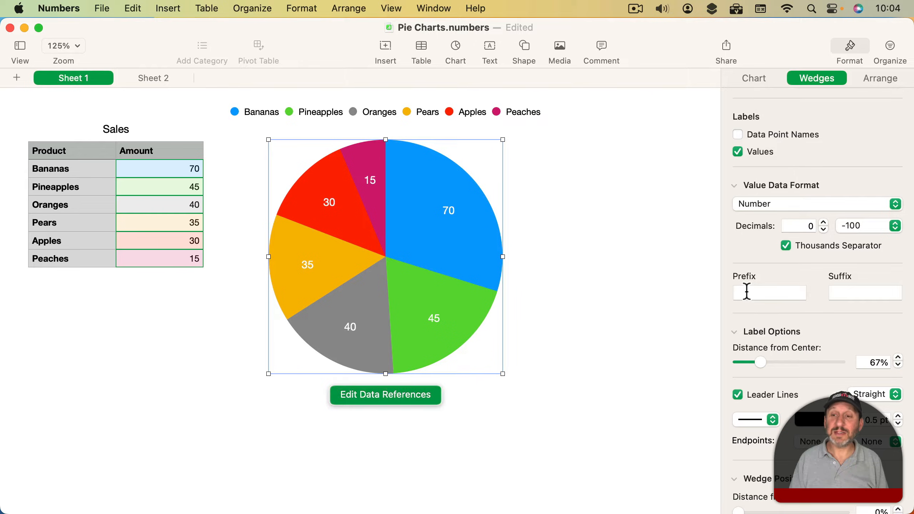
{"action": "left_click", "coordinate": [747, 292]}
{"action": "left_click", "coordinate": [860, 294]}
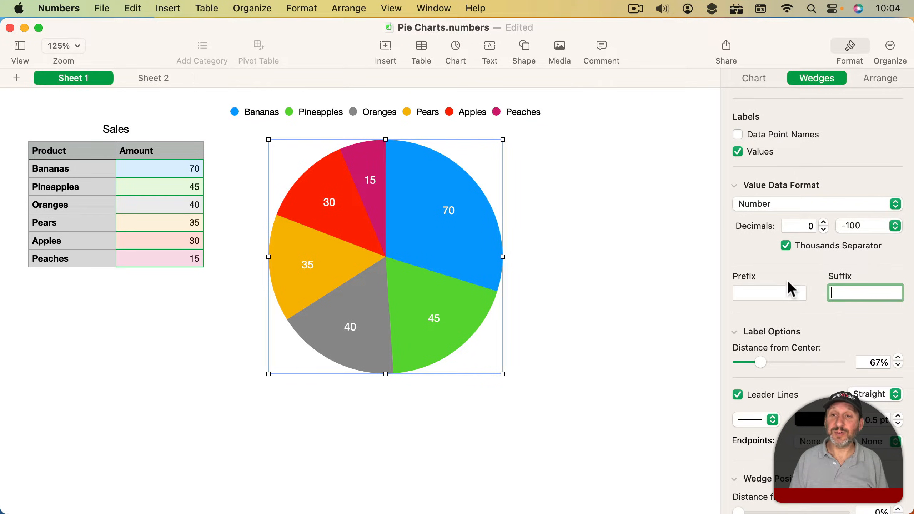
- Show the data point names and hide the values in the wedge labels
{"action": "scroll", "coordinate": [788, 282], "scroll_direction": "down", "scroll_amount": 4}
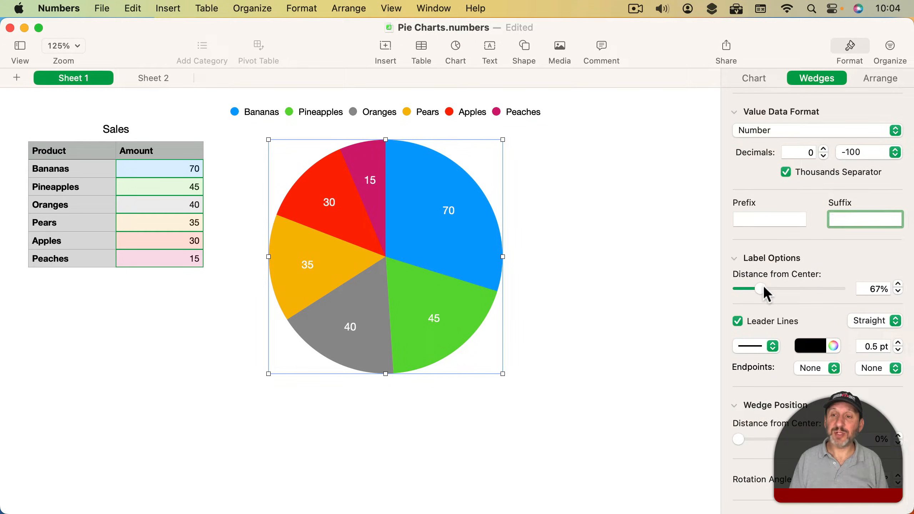
{"action": "scroll", "coordinate": [764, 287], "scroll_direction": "up", "scroll_amount": 4}
{"action": "left_click", "coordinate": [759, 133]}
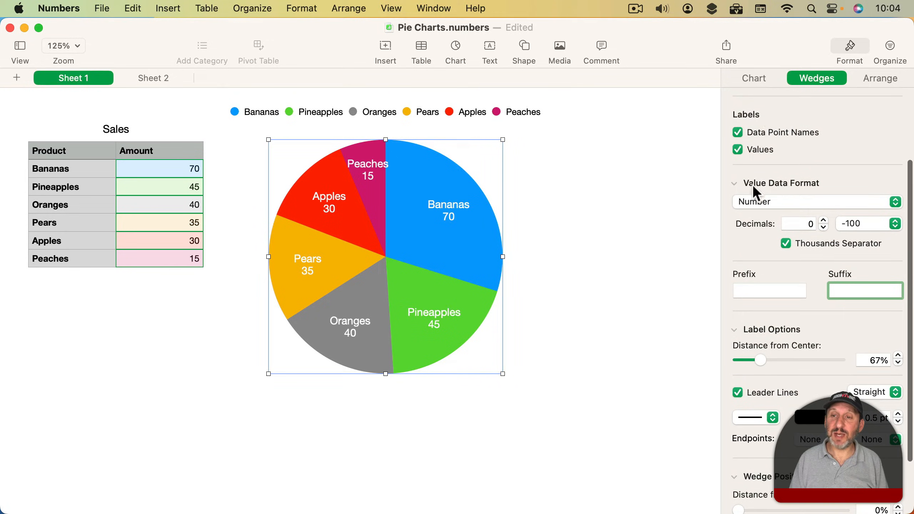
{"action": "left_click", "coordinate": [756, 151]}
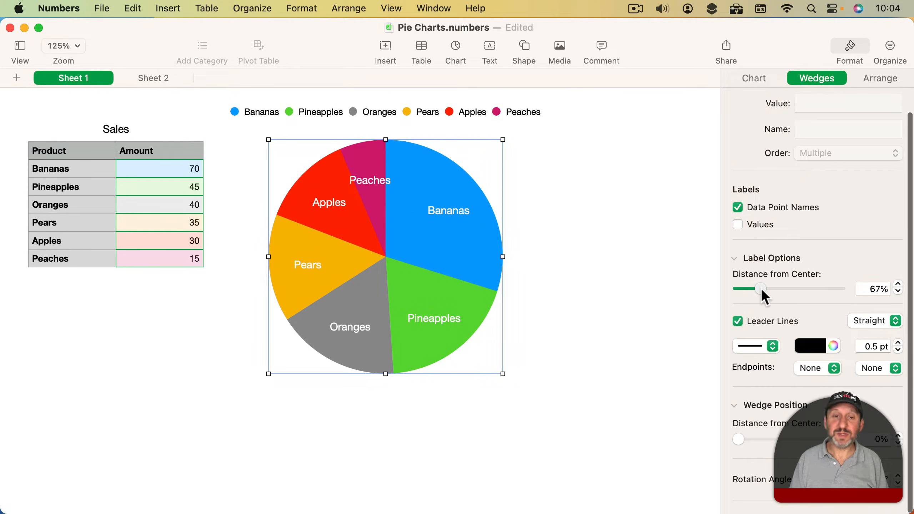
- Move the wedge labels outside the pie to about 128% from center, and try them without leader lines before restoring the lines
{"action": "left_click_drag", "start_coordinate": [761, 289], "coordinate": [804, 286]}
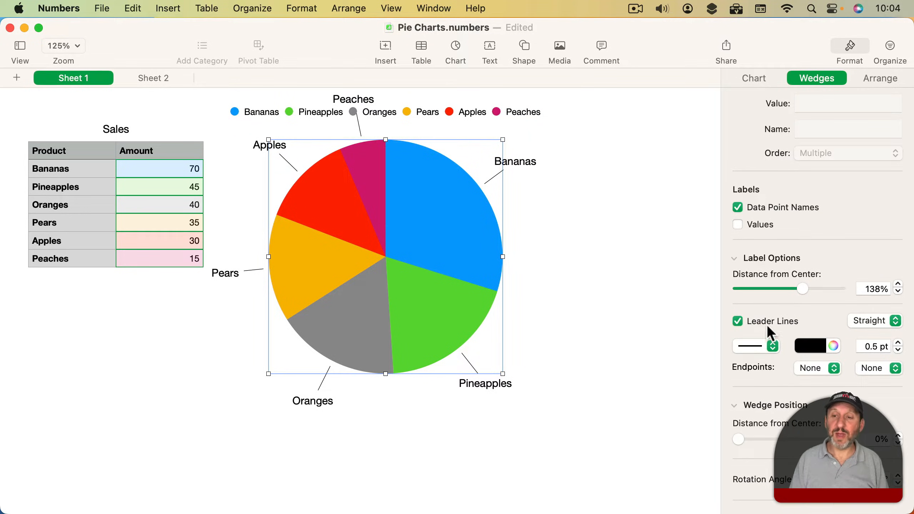
{"action": "scroll", "coordinate": [767, 325], "scroll_direction": "up", "scroll_amount": 2}
{"action": "left_click", "coordinate": [755, 345]}
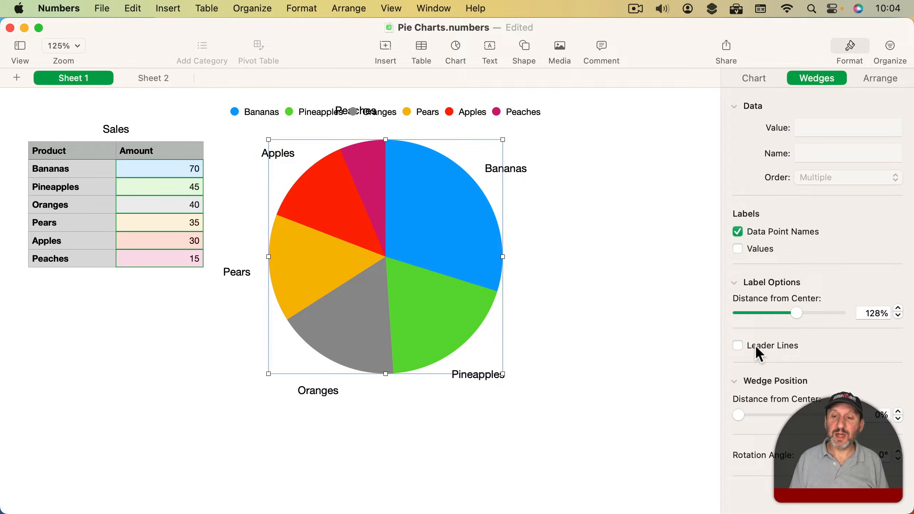
{"action": "left_click", "coordinate": [756, 345]}
- Try the Angled style for the leader lines and return them to Straight
{"action": "left_click", "coordinate": [867, 342]}
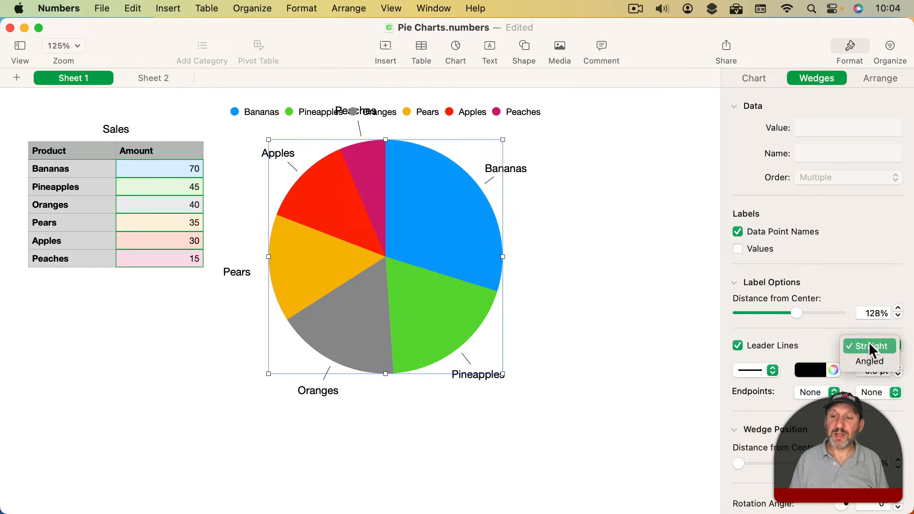
{"action": "left_click", "coordinate": [871, 361]}
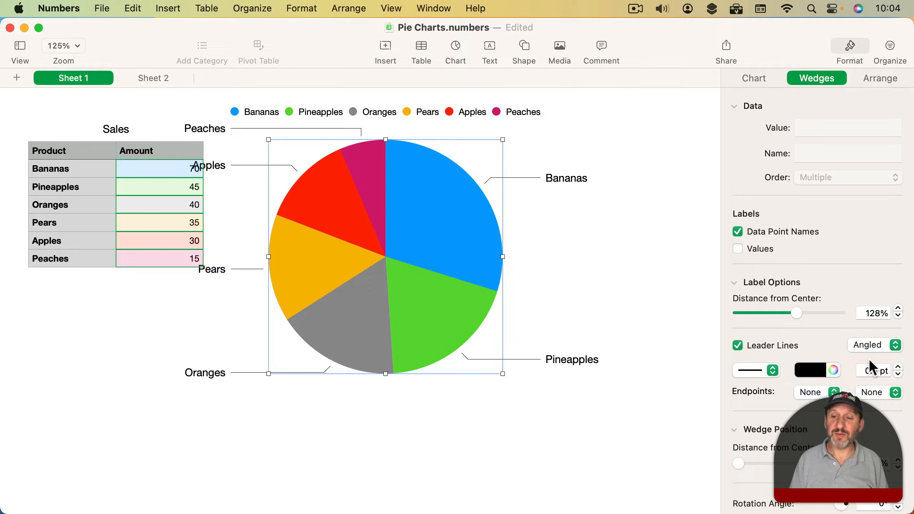
{"action": "left_click", "coordinate": [866, 346]}
{"action": "left_click", "coordinate": [867, 330]}
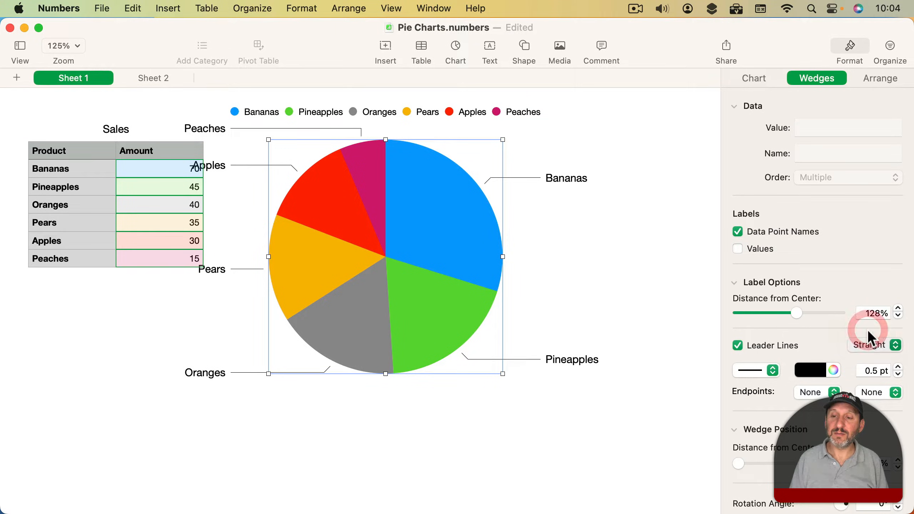
- Review the leader line's stroke styles, keeping the solid line, and set its first endpoint to the filled arrowhead
{"action": "left_click", "coordinate": [758, 370]}
{"action": "left_click", "coordinate": [801, 351]}
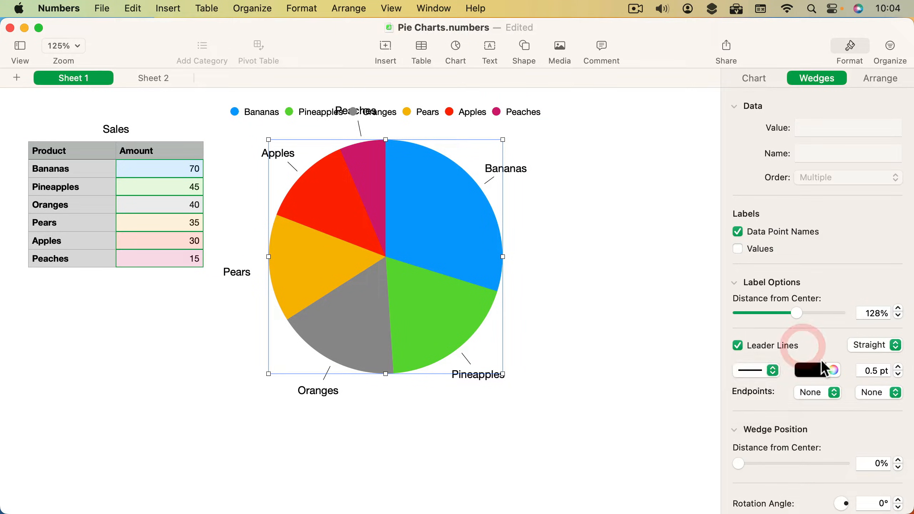
{"action": "left_click", "coordinate": [822, 390]}
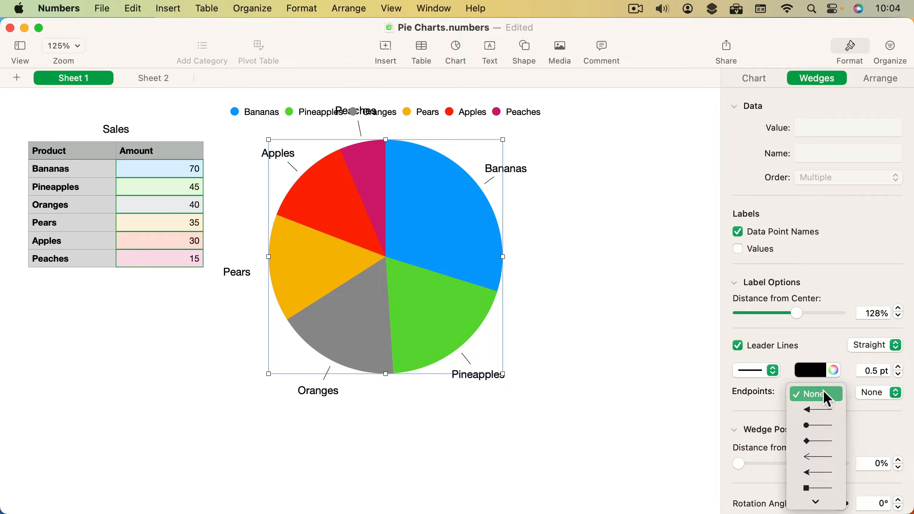
{"action": "left_click", "coordinate": [824, 406]}
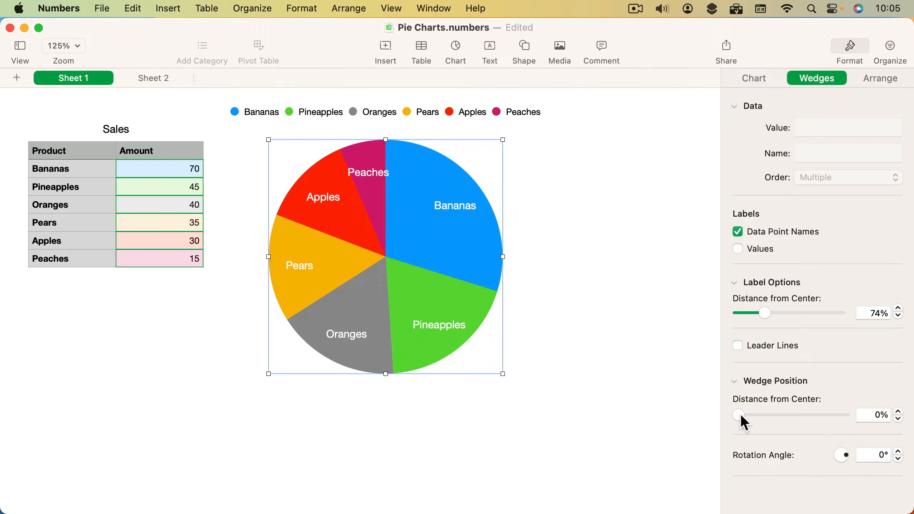
- Try spreading the wedges and rotating the pie to 57°, and restore the wedge distance to 0% and the rotation angle to 0°
{"action": "mouse_move", "coordinate": [740, 414]}
{"action": "left_mouse_down"}
{"action": "mouse_move", "coordinate": [758, 414]}
{"action": "mouse_move", "coordinate": [737, 414]}
{"action": "left_mouse_up"}
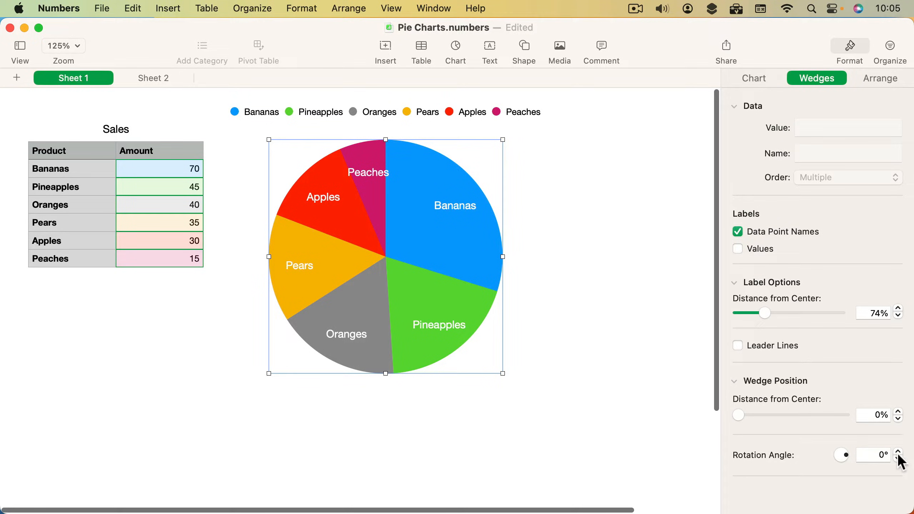
{"action": "left_click_drag", "start_coordinate": [898, 454], "coordinate": [898, 454]}
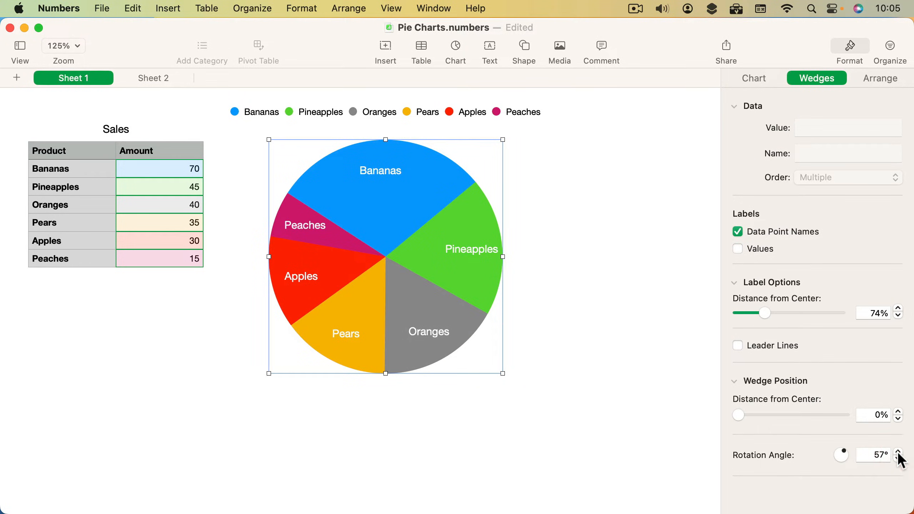
{"action": "double_click", "coordinate": [879, 453]}
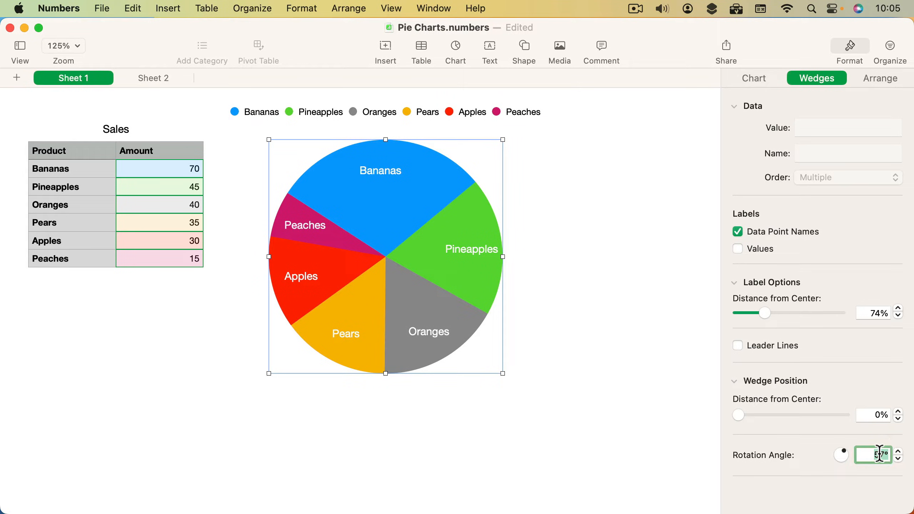
{"action": "type", "text": "0"}
{"action": "key", "text": "Return"}
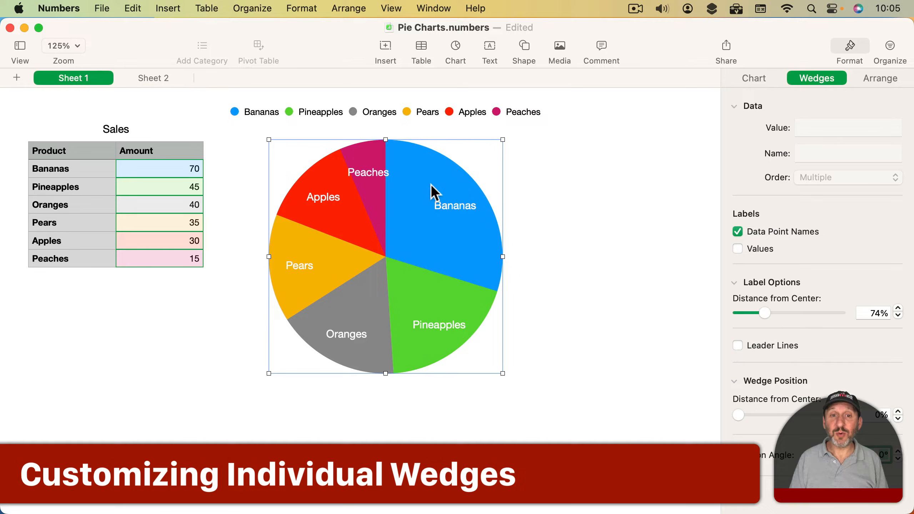
- Select only the Pineapples wedge and try showing its value in the label before hiding it again
{"action": "left_click", "coordinate": [424, 296]}
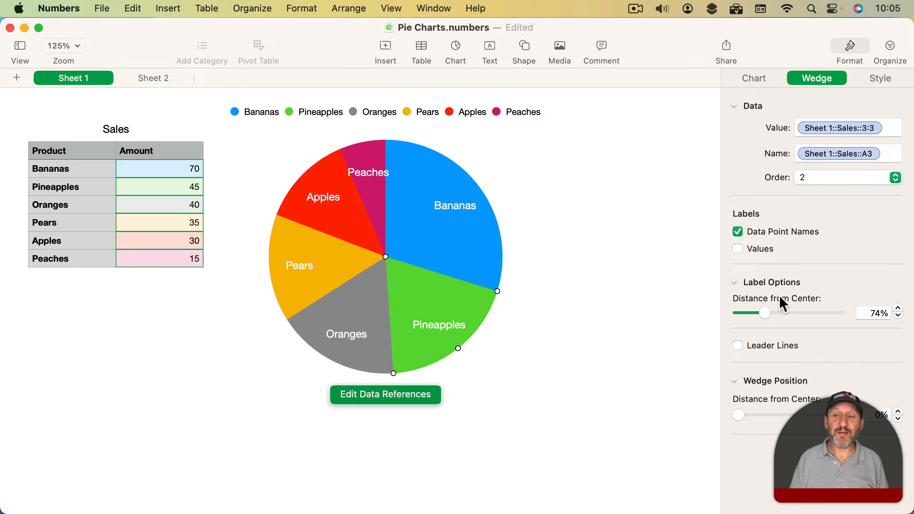
{"action": "left_click", "coordinate": [761, 252]}
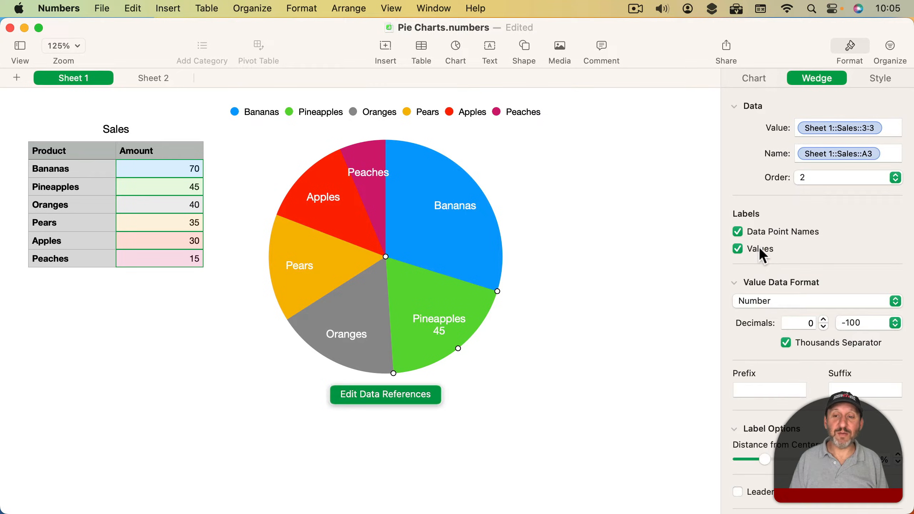
{"action": "left_click", "coordinate": [762, 252]}
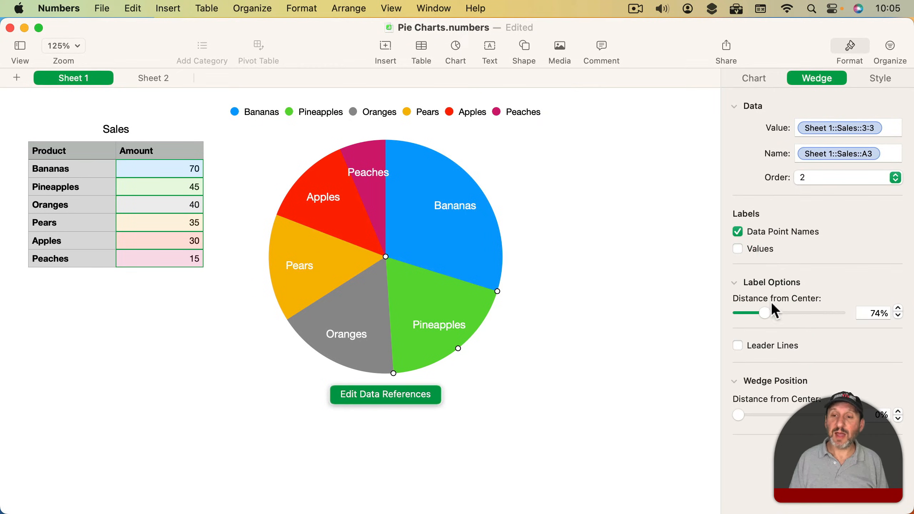
- For the Pineapples wedge, turn on leader lines with the label 65% from center, and pull the wedge out to 16%
{"action": "left_click_drag", "start_coordinate": [766, 311], "coordinate": [807, 321]}
{"action": "left_click", "coordinate": [786, 345]}
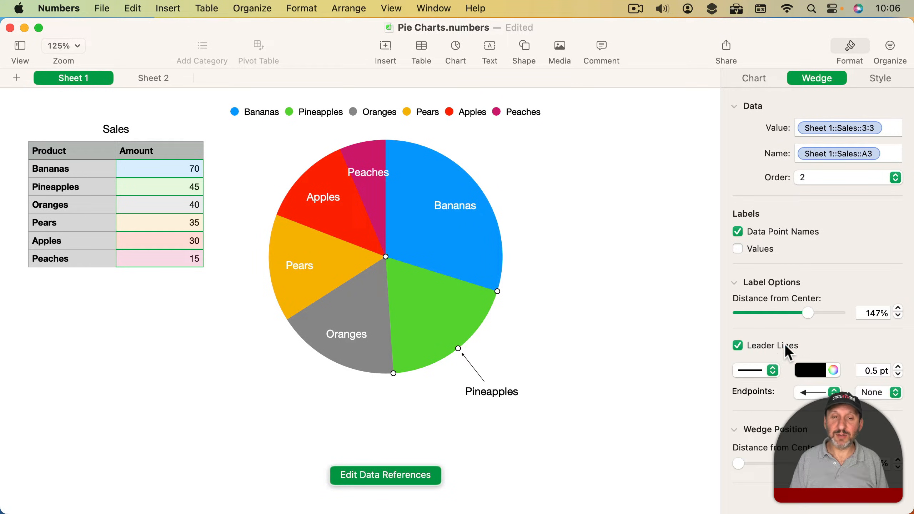
{"action": "left_click_drag", "start_coordinate": [806, 312], "coordinate": [756, 312]}
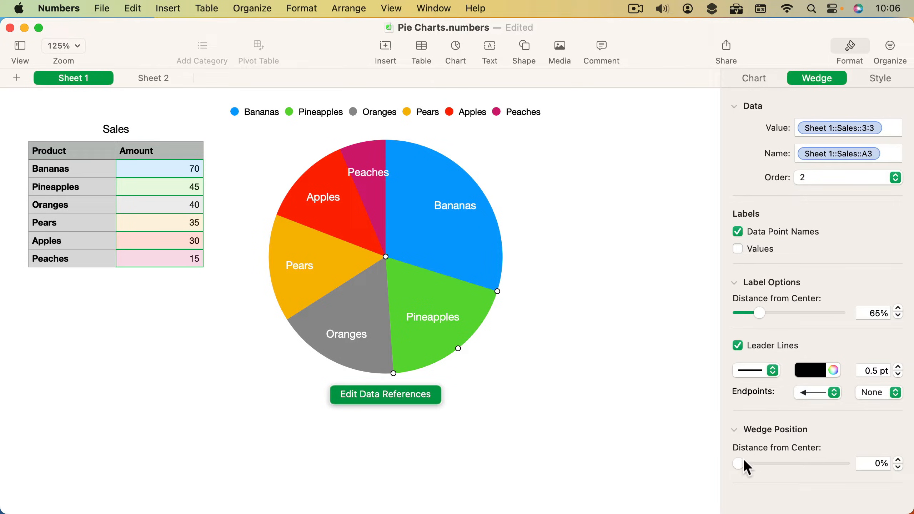
{"action": "left_click_drag", "start_coordinate": [739, 463], "coordinate": [755, 463]}
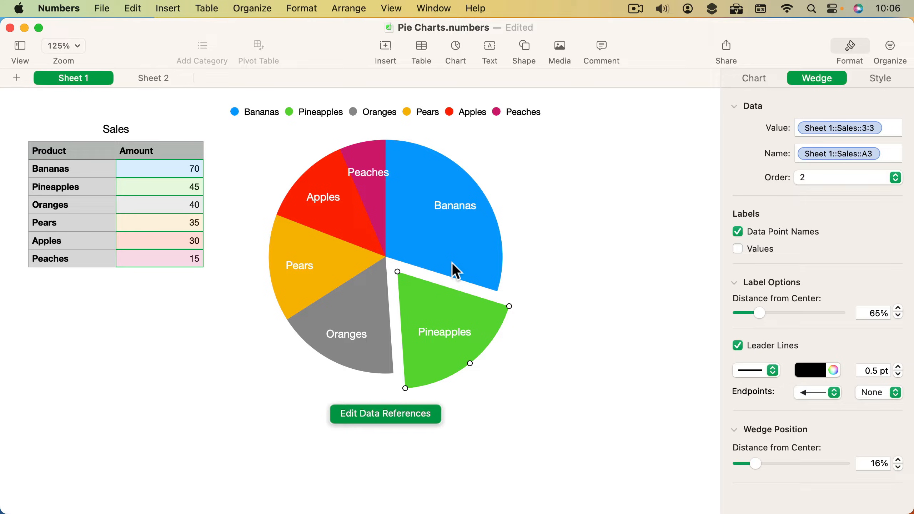
- Try hiding the data point names on all wedges except Pineapples, and undo the change
{"action": "left_click", "coordinate": [436, 233]}
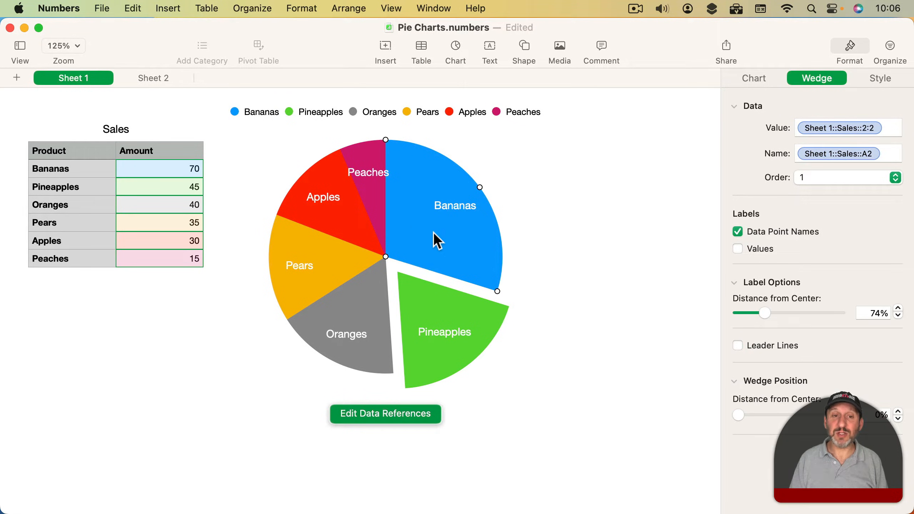
{"action": "left_click", "coordinate": [374, 209], "text": "super"}
{"action": "left_click", "coordinate": [347, 216], "text": "super"}
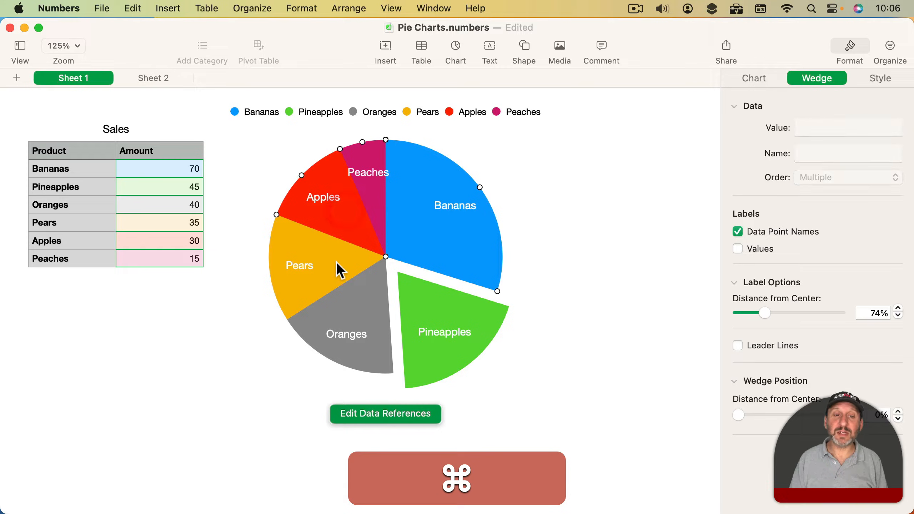
{"action": "left_click", "coordinate": [335, 261], "text": "super"}
{"action": "left_click", "coordinate": [362, 308], "text": "super"}
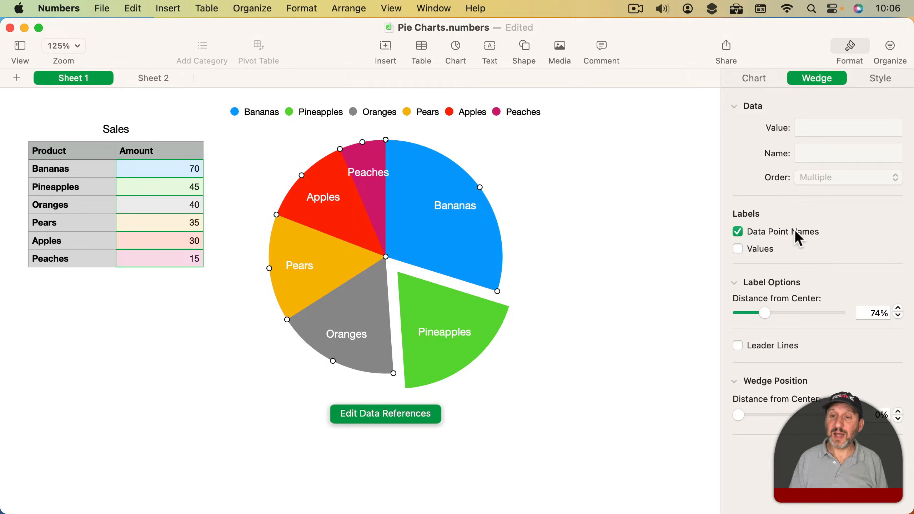
{"action": "left_click", "coordinate": [798, 238]}
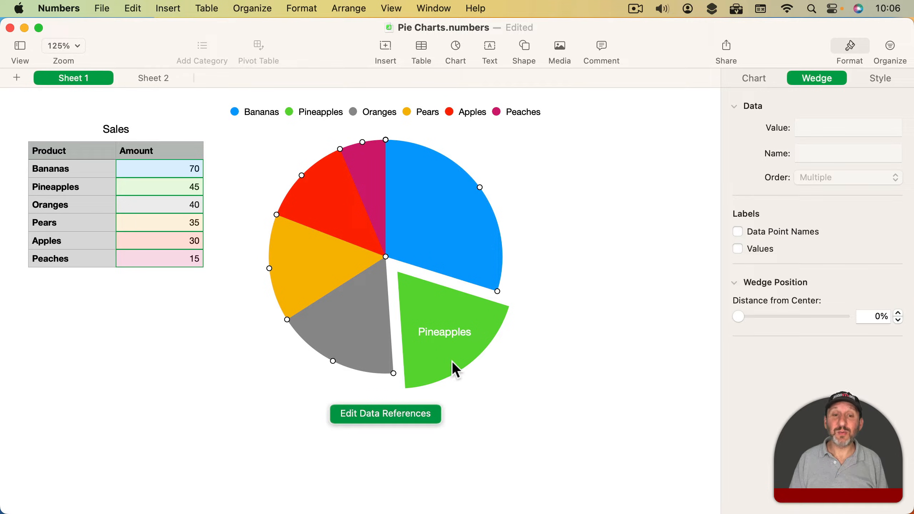
{"action": "key", "text": "super+z"}
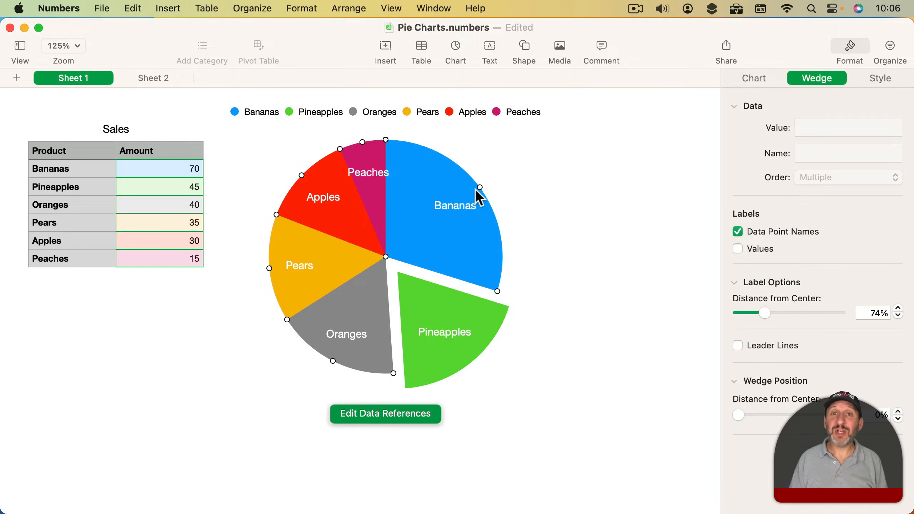
- Change the Pineapples wedge's color fill to black
{"action": "left_click", "coordinate": [420, 295]}
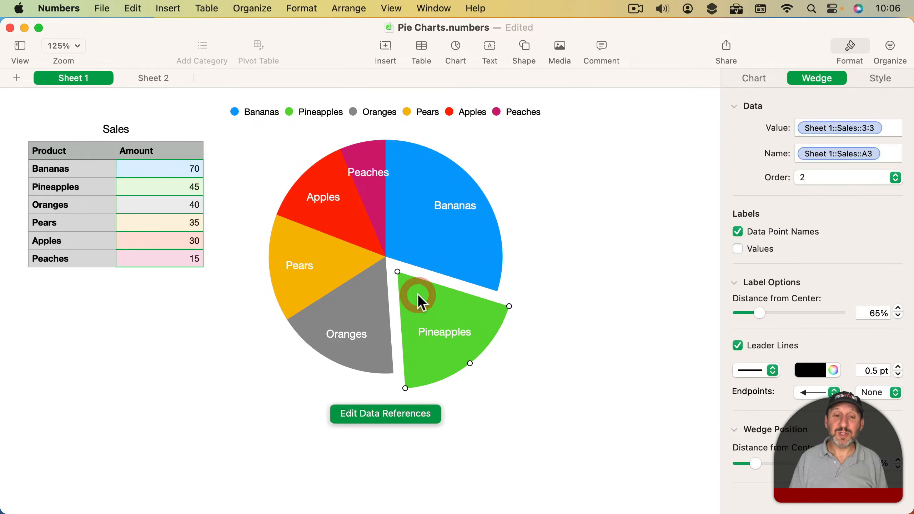
{"action": "left_click", "coordinate": [885, 83]}
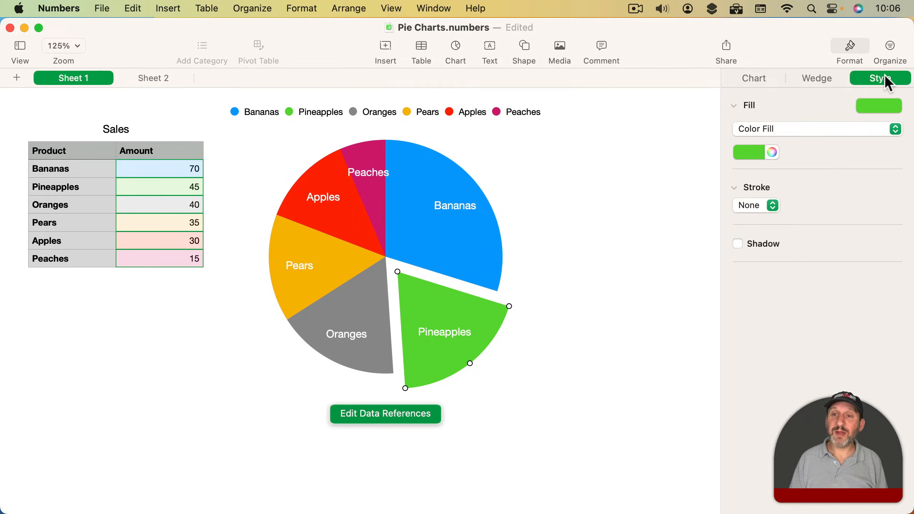
{"action": "left_click", "coordinate": [759, 152]}
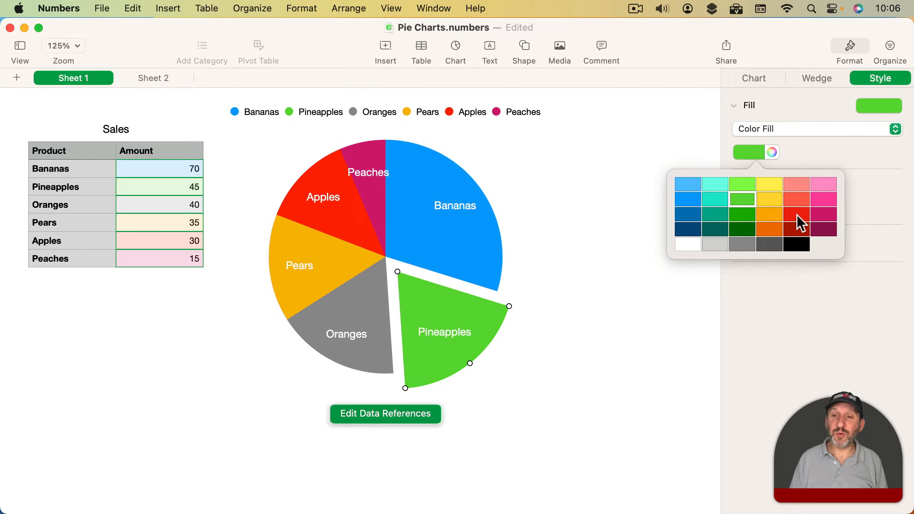
{"action": "left_click", "coordinate": [797, 244]}
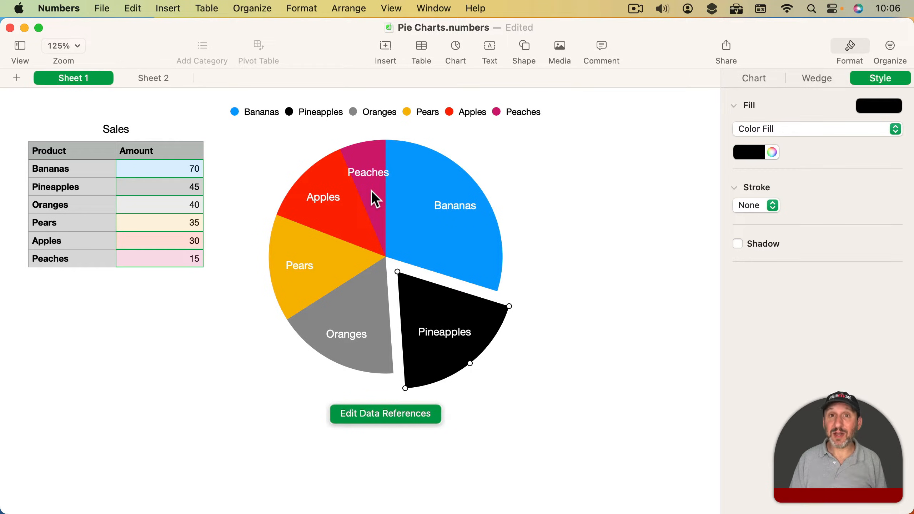
- Add a solid red stroke to the Pineapples wedge and increase the stroke width by four increments
{"action": "left_click", "coordinate": [757, 197]}
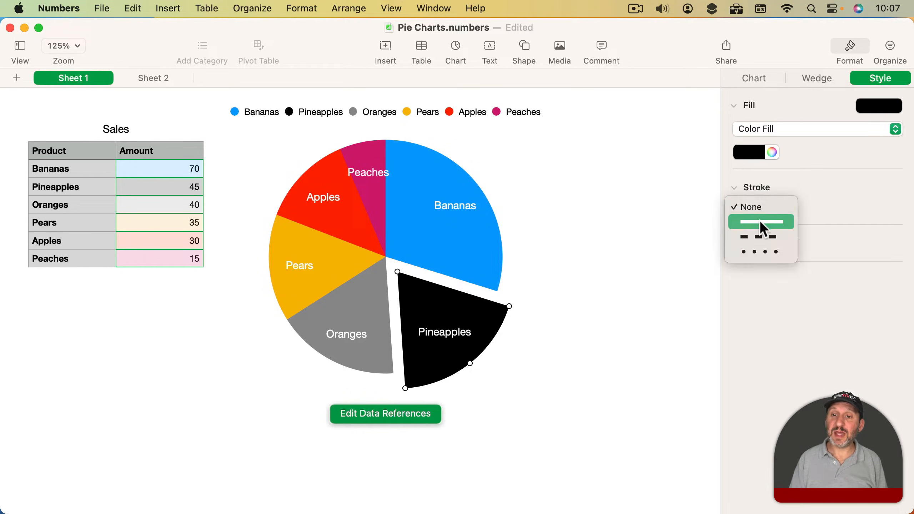
{"action": "left_click", "coordinate": [759, 221]}
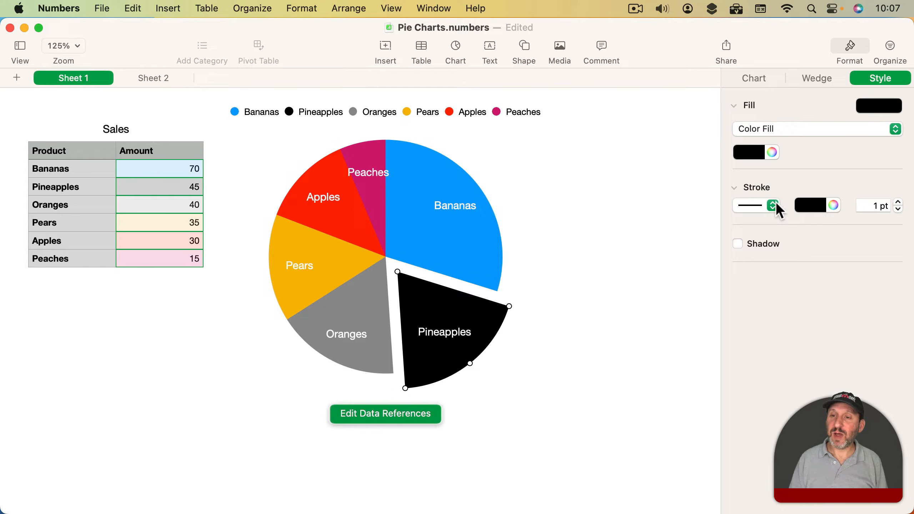
{"action": "left_click", "coordinate": [830, 210]}
{"action": "left_click", "coordinate": [856, 266]}
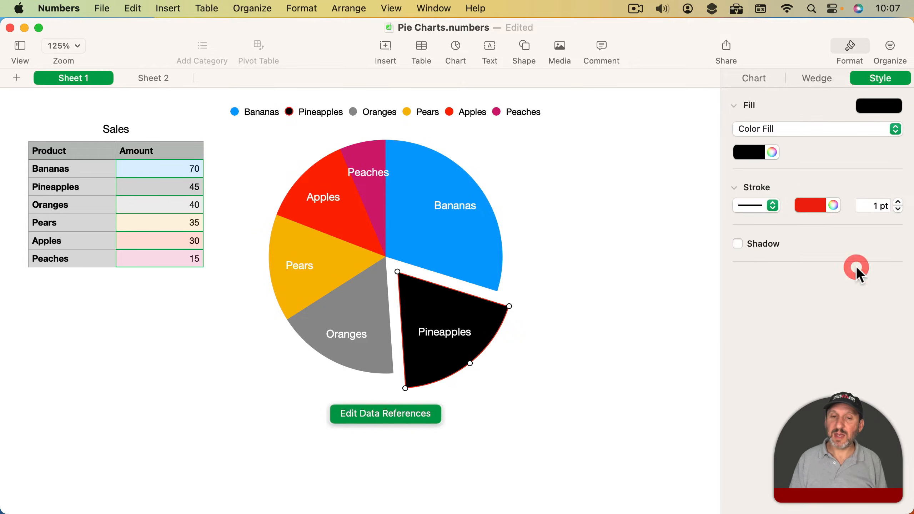
{"action": "left_click", "coordinate": [898, 202]}
{"action": "left_click", "coordinate": [898, 202]}
{"action": "left_click", "coordinate": [899, 203]}
{"action": "left_click", "coordinate": [899, 202]}
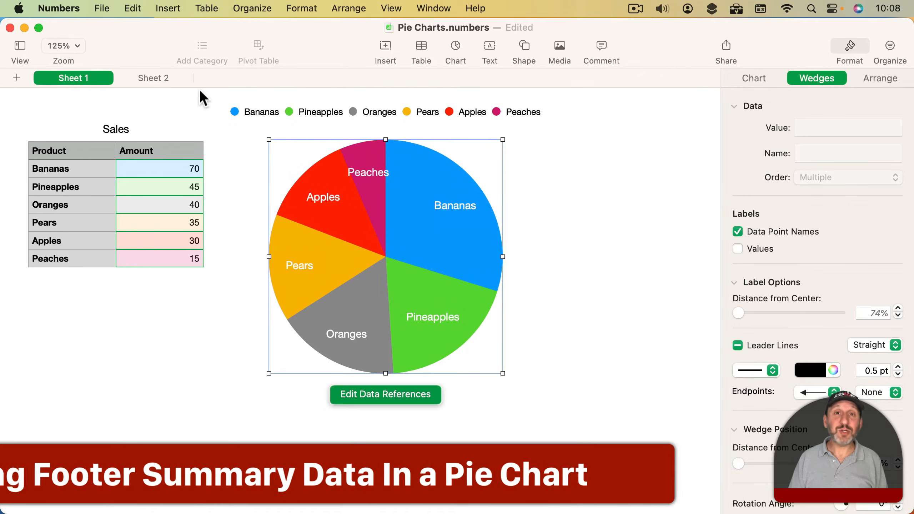
- Create a 2D pie chart from the Apples, Oranges and Bananas footer totals of the Sales table on Sheet 2
{"action": "left_click", "coordinate": [151, 81]}
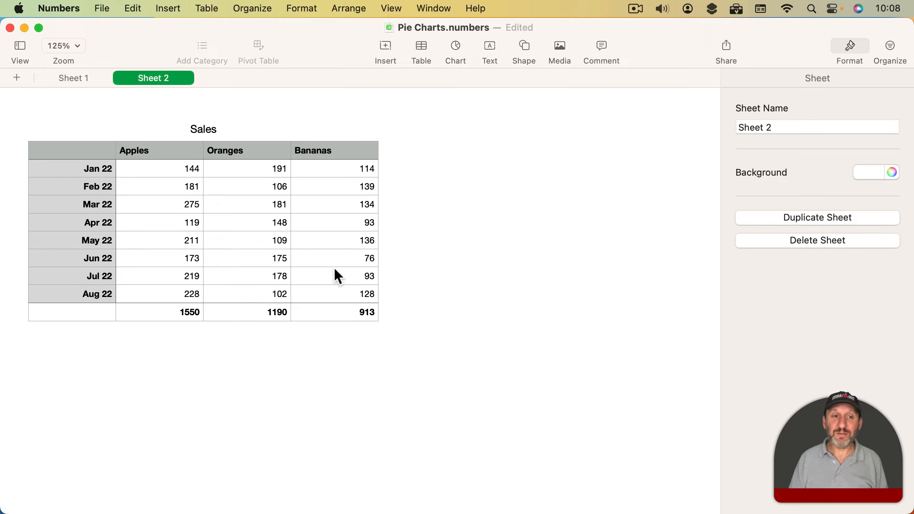
{"action": "left_click", "coordinate": [163, 312]}
{"action": "left_click", "coordinate": [328, 313], "text": "shift"}
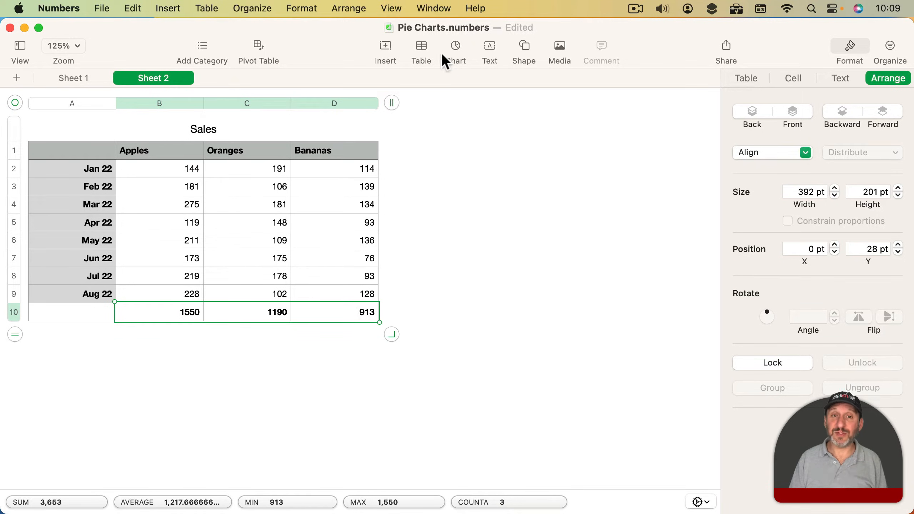
{"action": "left_click", "coordinate": [452, 51]}
{"action": "left_click", "coordinate": [413, 286]}
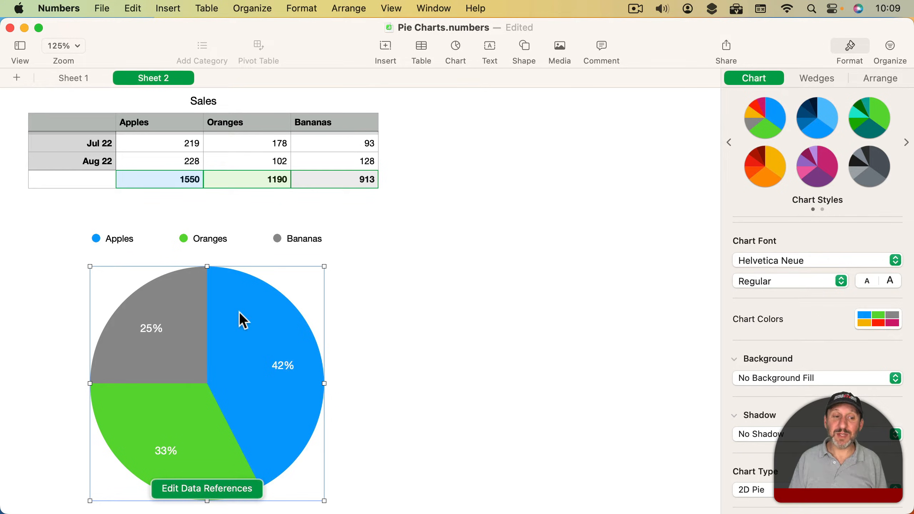
- Show the data point names and hide the values on all wedges of the Sheet 2 pie chart
{"action": "left_click", "coordinate": [821, 76]}
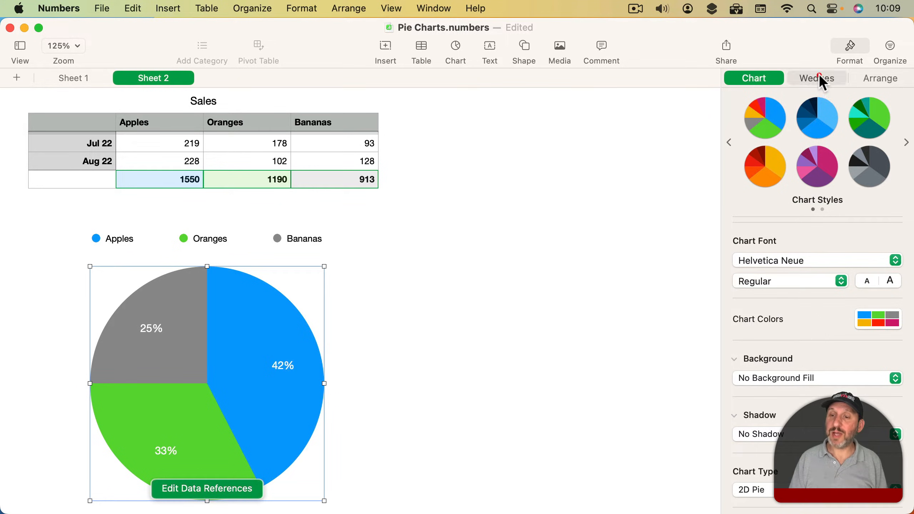
{"action": "left_click", "coordinate": [771, 231]}
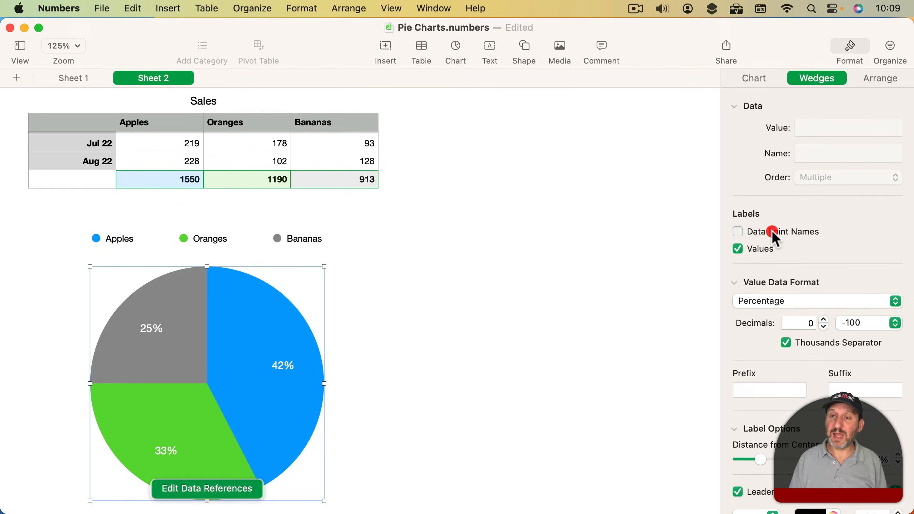
{"action": "left_click", "coordinate": [758, 249]}
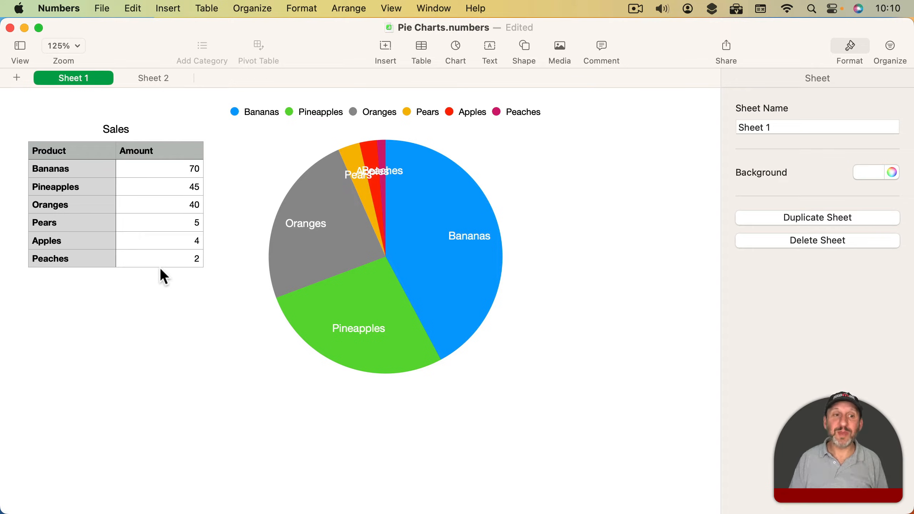
- Sort the Sales table on Sheet 1 by the Amount column in descending order
{"action": "left_click", "coordinate": [440, 228]}
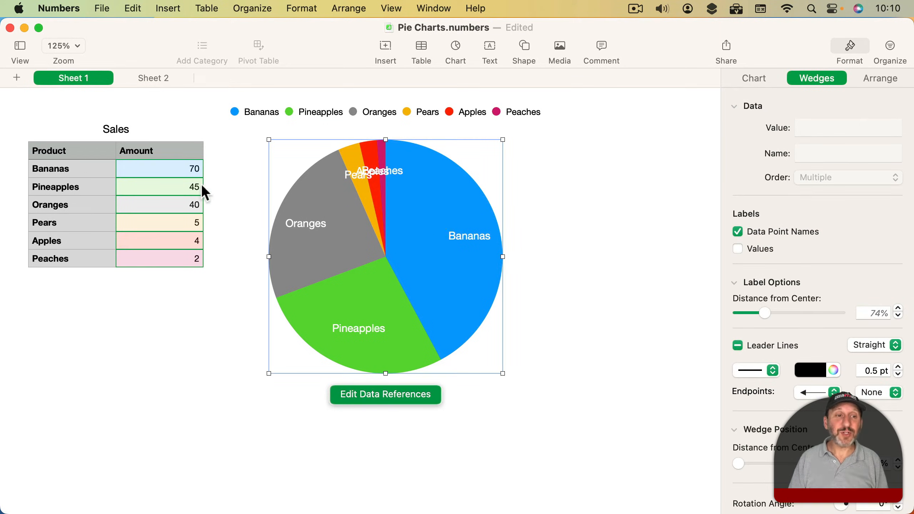
{"action": "left_click", "coordinate": [174, 156]}
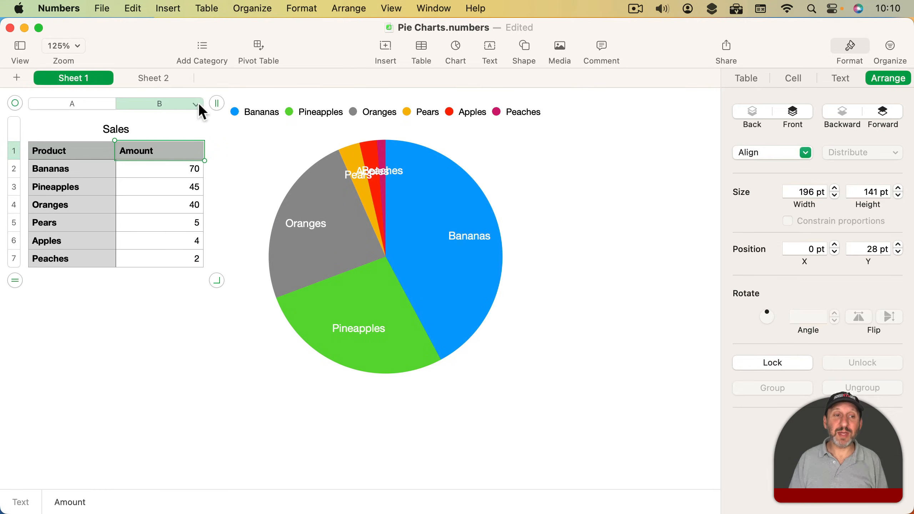
{"action": "left_click", "coordinate": [197, 103]}
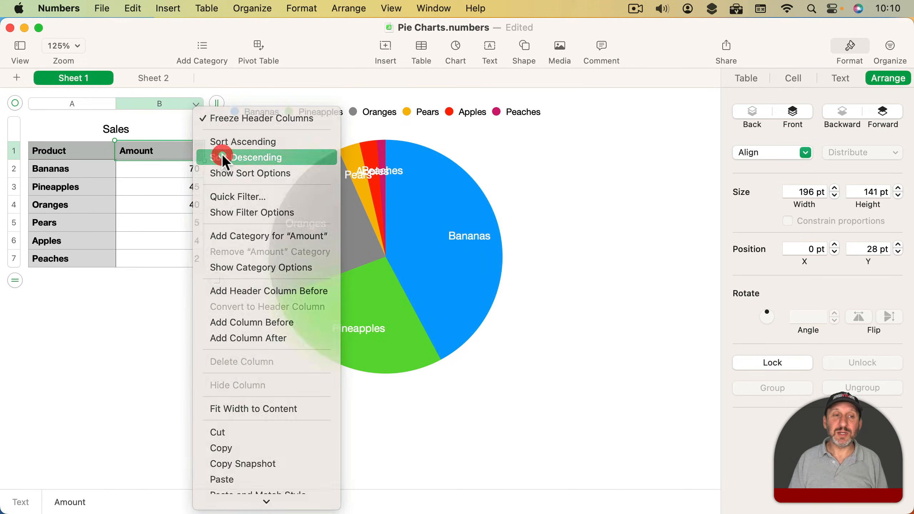
{"action": "left_click", "coordinate": [221, 157]}
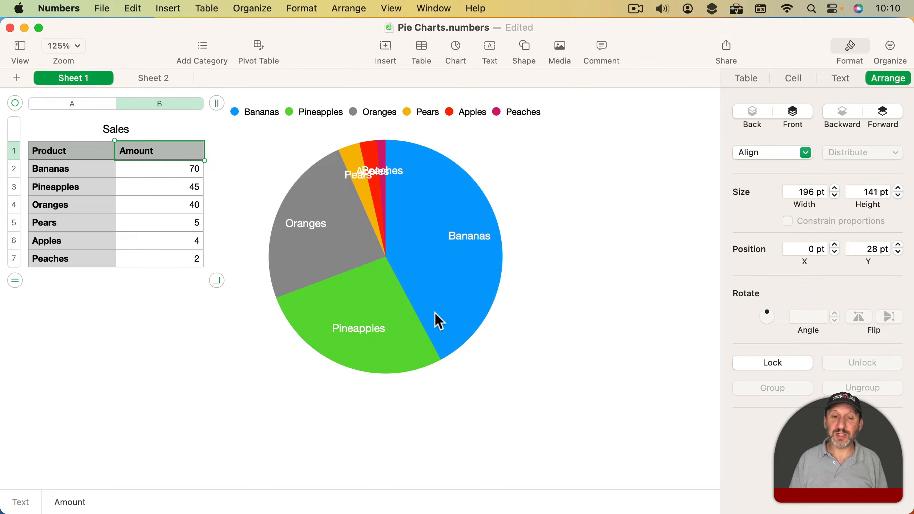
- Delete the Peaches and Apples wedges from the Sheet 1 pie chart
{"action": "left_click", "coordinate": [375, 159]}
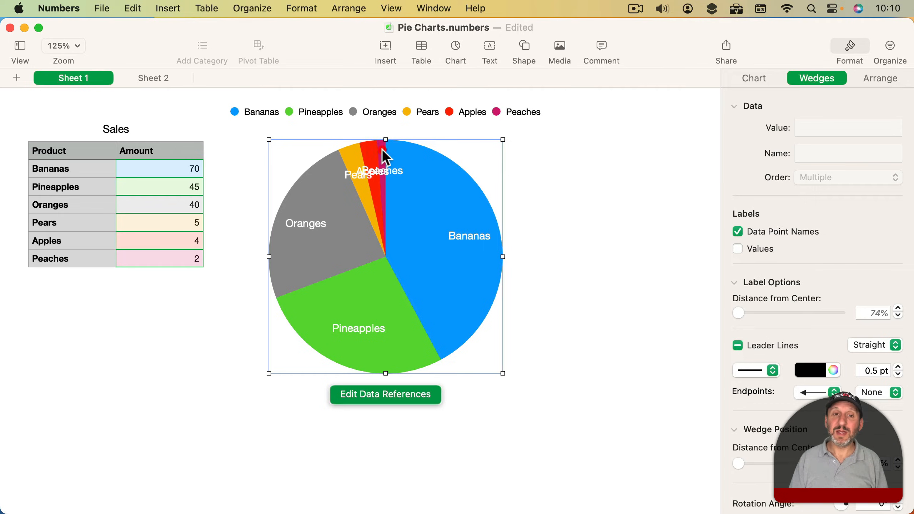
{"action": "left_click", "coordinate": [385, 157]}
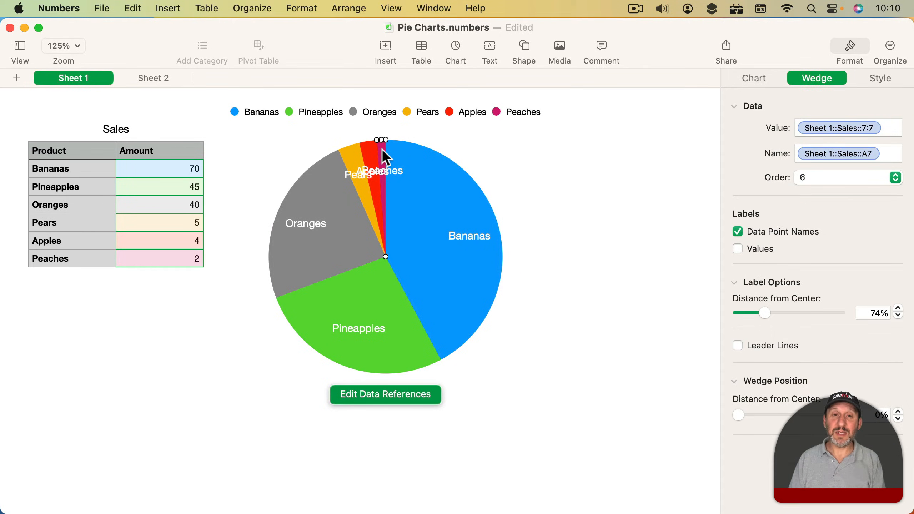
{"action": "key", "text": "BackSpace"}
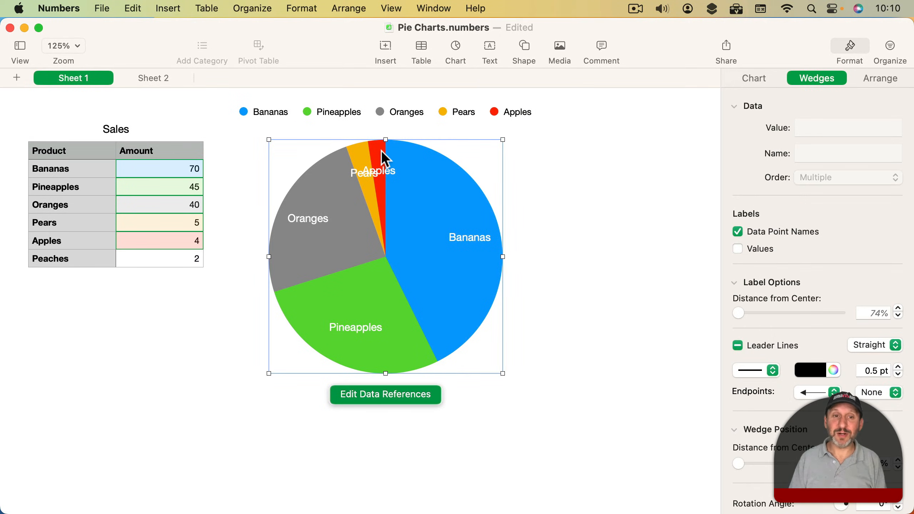
{"action": "left_click", "coordinate": [383, 153]}
{"action": "key", "text": "BackSpace"}
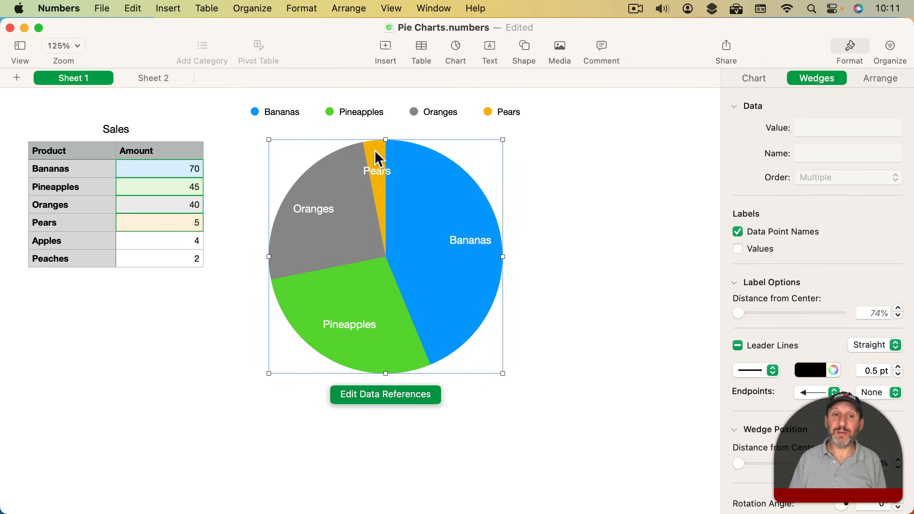
- Extend the Pears wedge's value formula to add the Apples and Peaches amounts from cells B6 and B7
{"action": "left_click", "coordinate": [378, 158]}
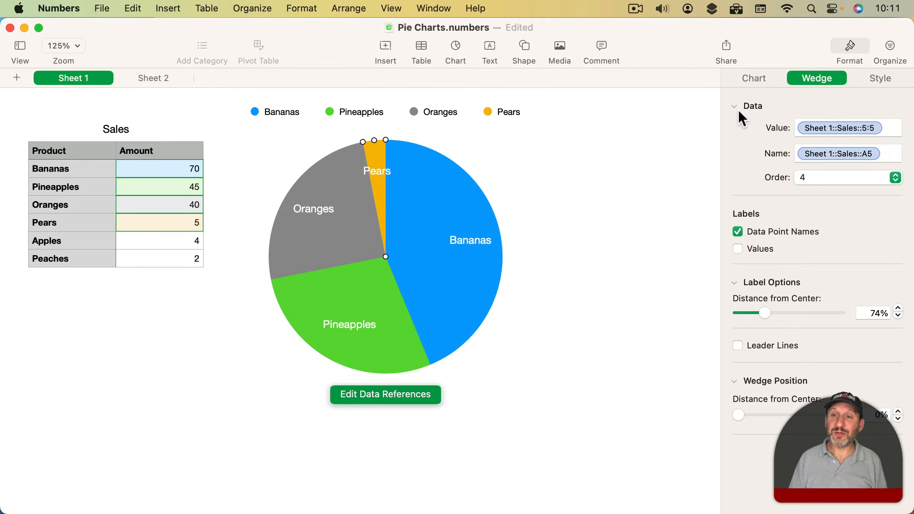
{"action": "left_click", "coordinate": [887, 127]}
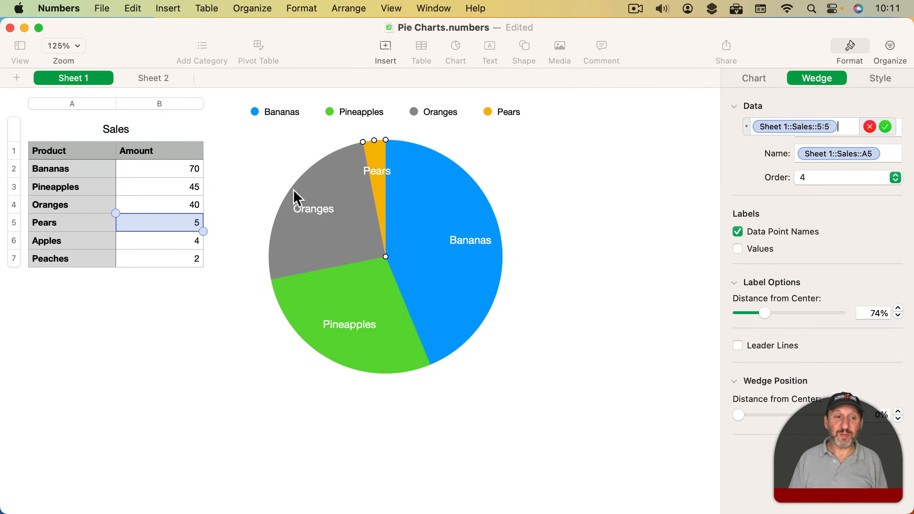
{"action": "type", "text": "+"}
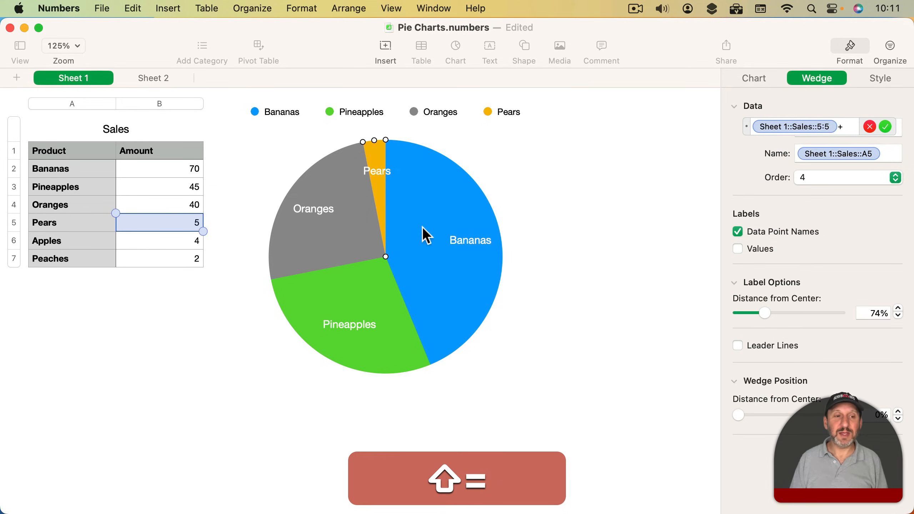
{"action": "left_click", "coordinate": [178, 239]}
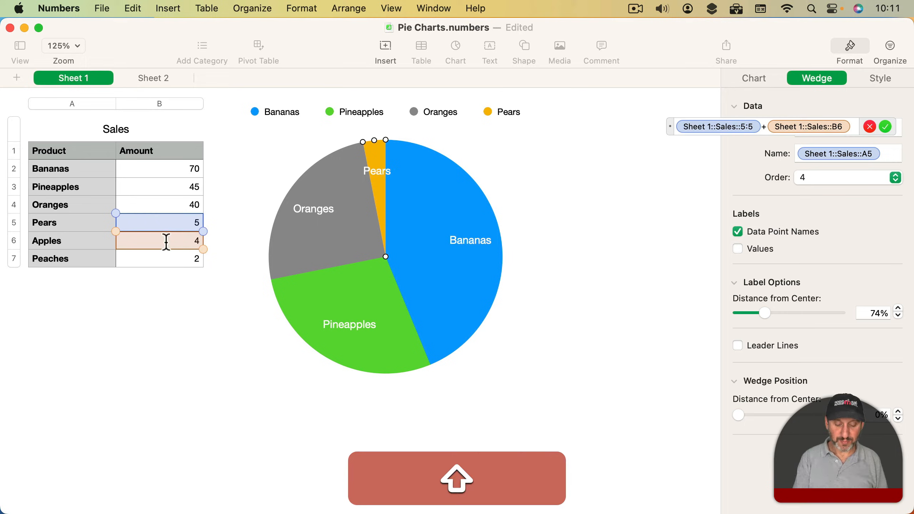
{"action": "type", "text": "+"}
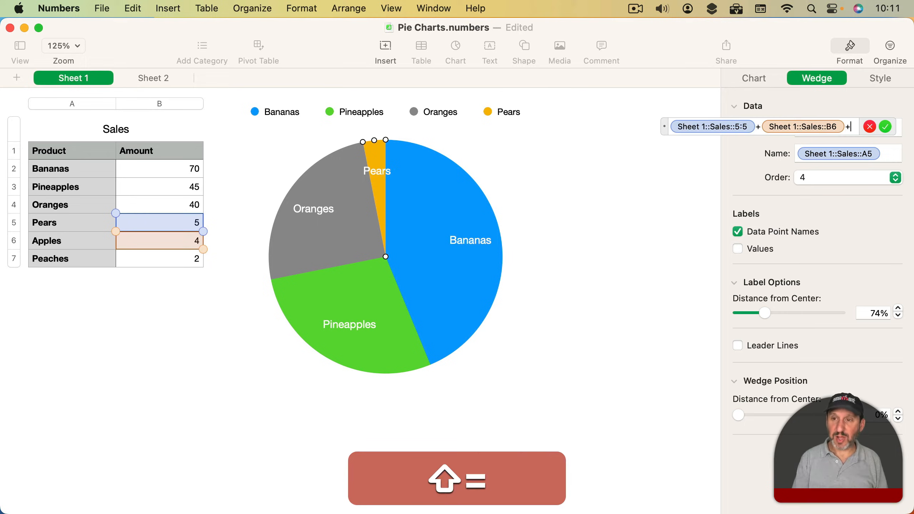
{"action": "left_click", "coordinate": [146, 260]}
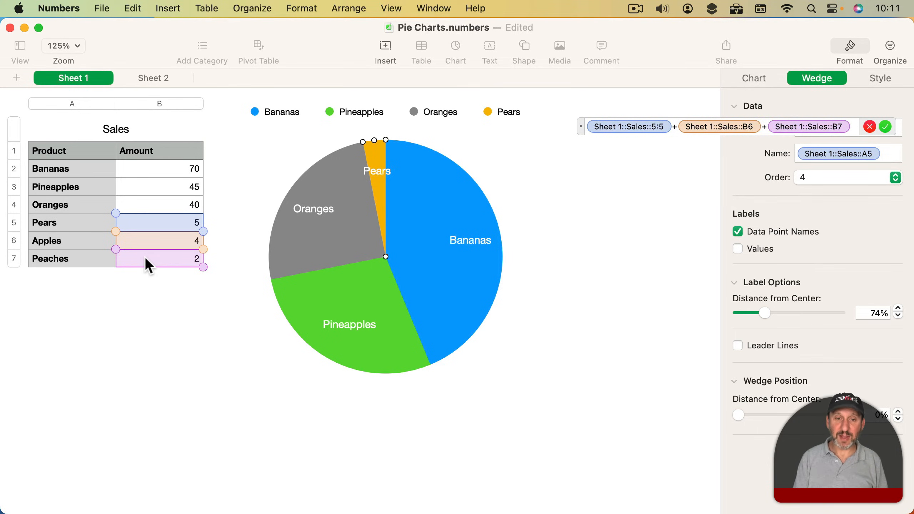
{"action": "key", "text": "Return"}
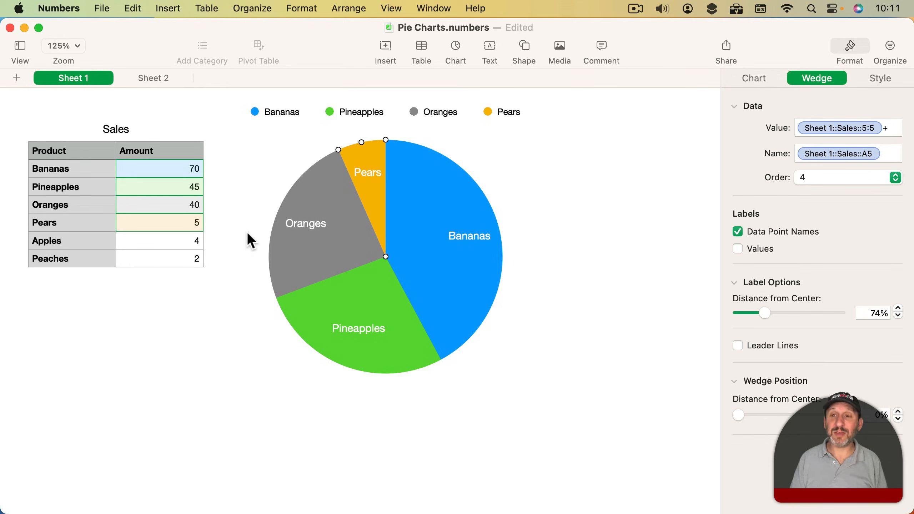
- Replace the Pears wedge's name reference with the text "Other"
{"action": "left_click", "coordinate": [886, 156]}
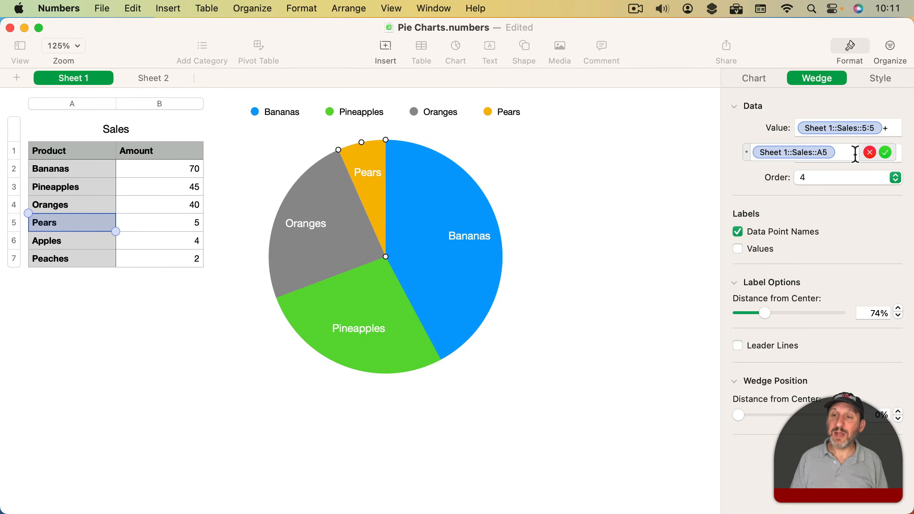
{"action": "left_click", "coordinate": [791, 152]}
{"action": "key", "text": "BackSpace"}
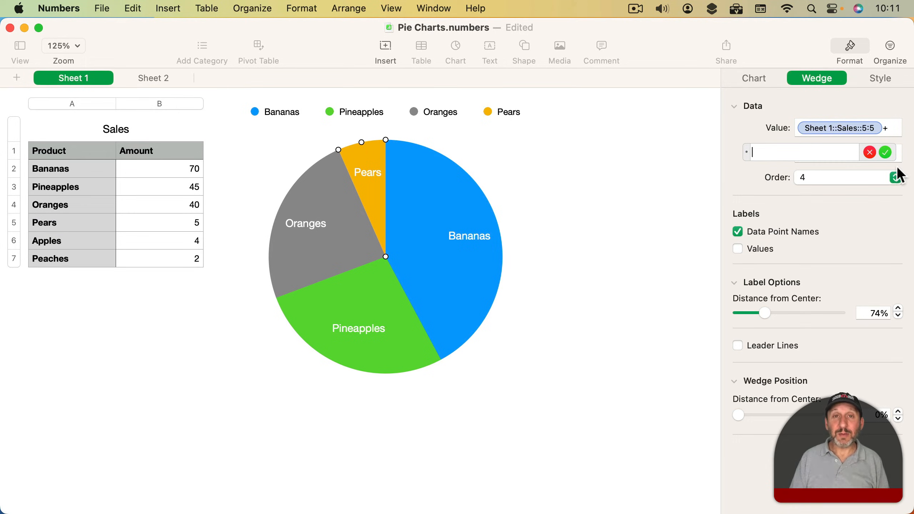
{"action": "key", "text": "shift"}
{"action": "type", "text": "\""}
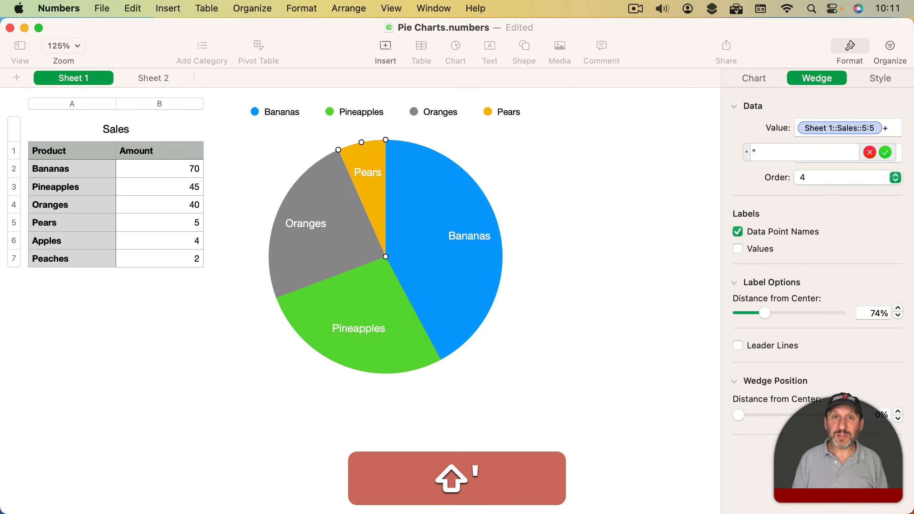
{"action": "type", "text": "Other"}
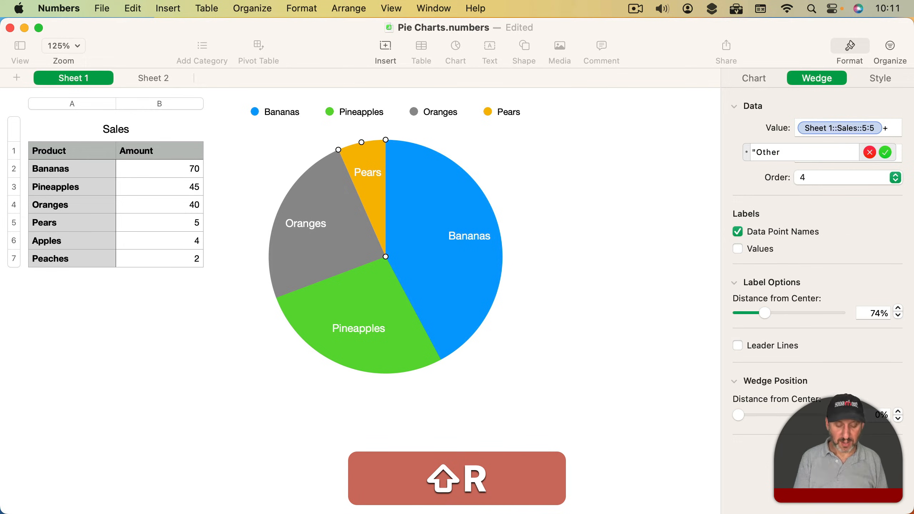
{"action": "type", "text": "\""}
{"action": "key", "text": "Return"}
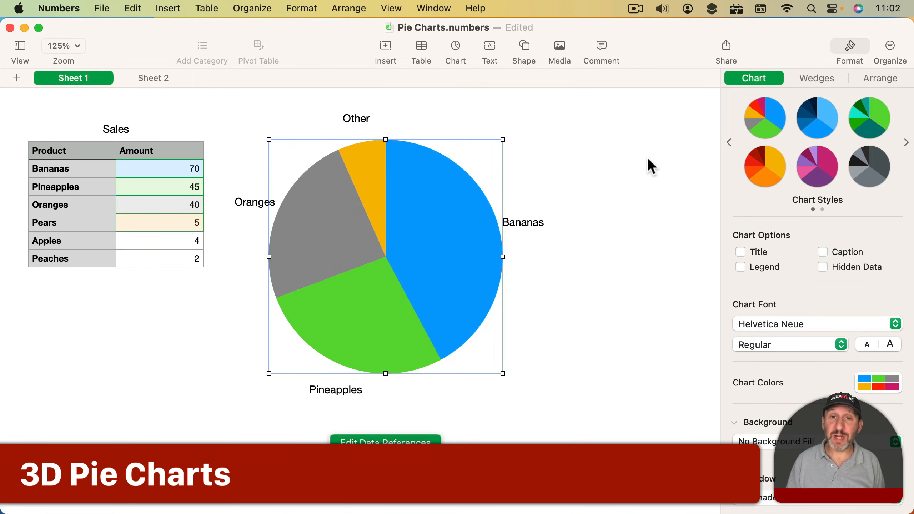
{"action": "left_click", "coordinate": [454, 46]}
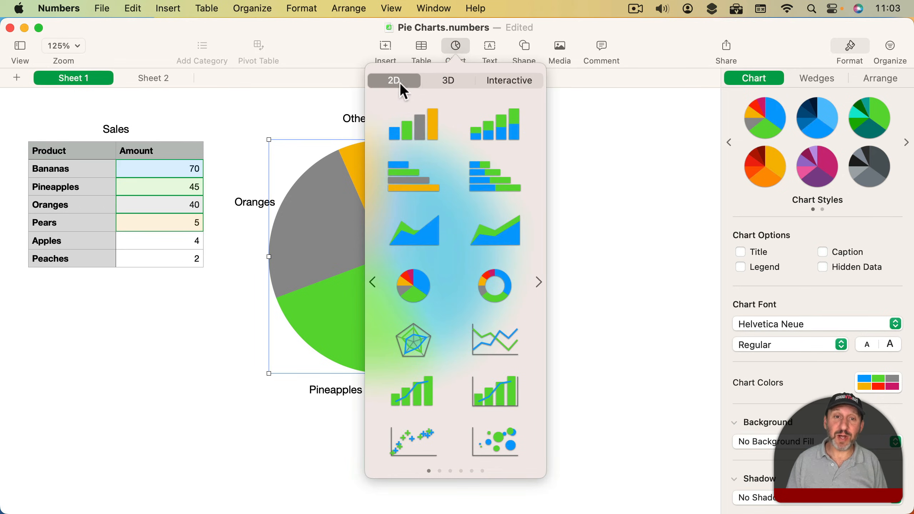
{"action": "left_click", "coordinate": [454, 86]}
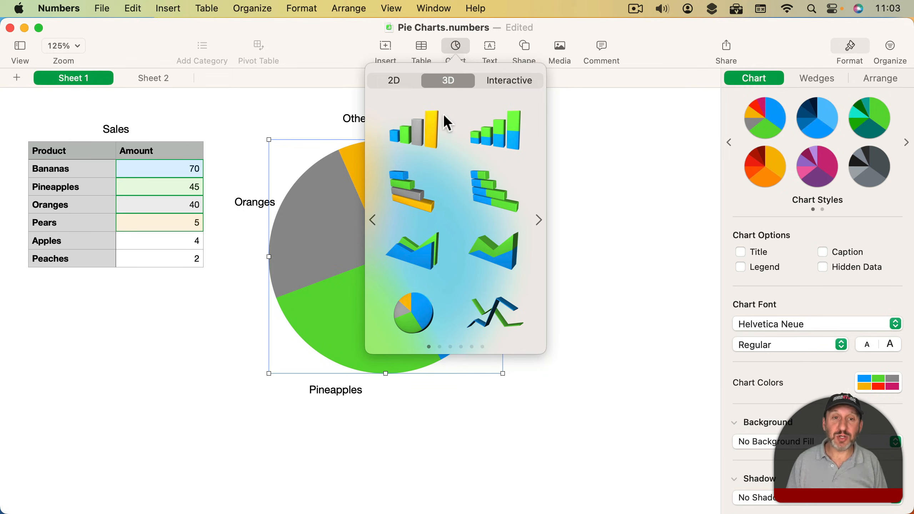
{"action": "left_click", "coordinate": [582, 153]}
- Change the Sheet 1 pie chart's type from 2D Pie to 3D Pie
{"action": "left_click", "coordinate": [394, 177]}
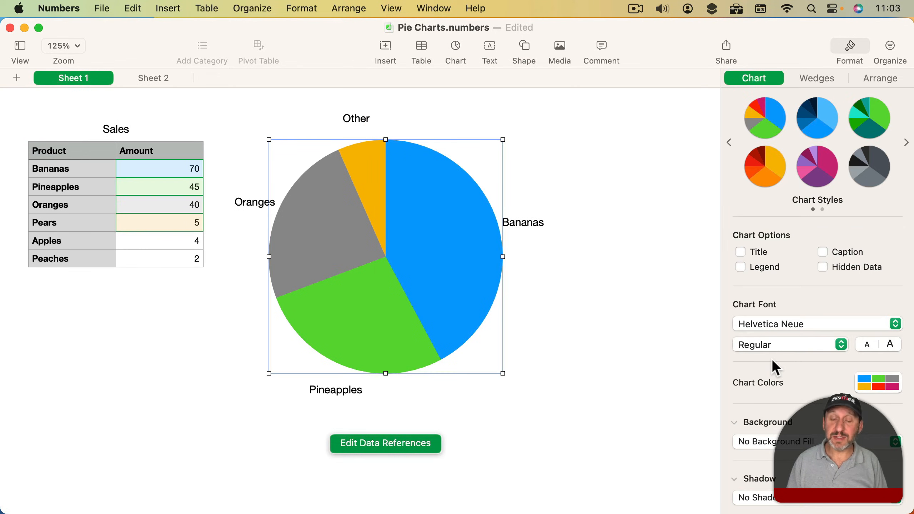
{"action": "scroll", "coordinate": [803, 442], "scroll_direction": "down", "scroll_amount": 4}
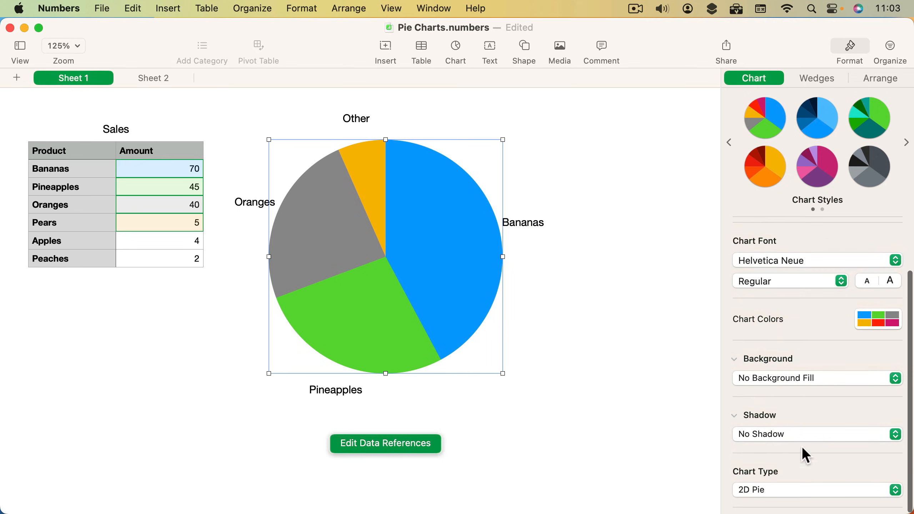
{"action": "left_click", "coordinate": [781, 488]}
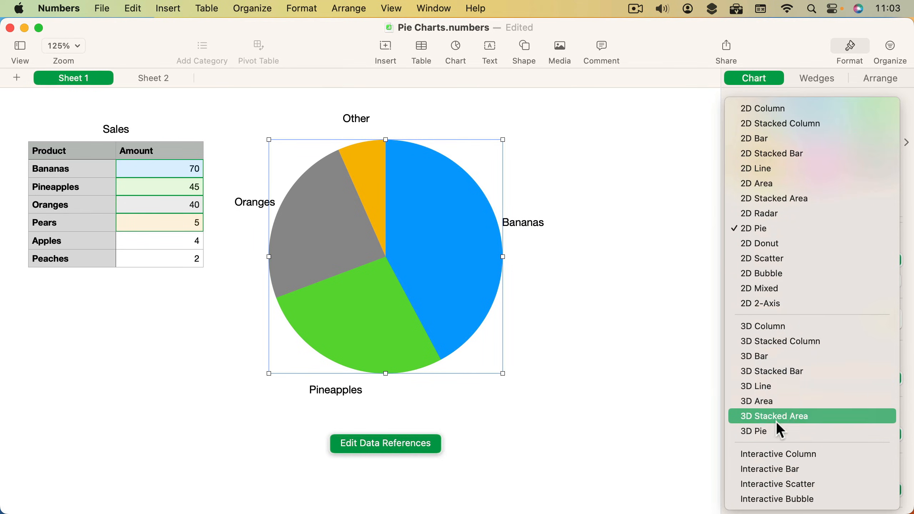
{"action": "left_click", "coordinate": [778, 430]}
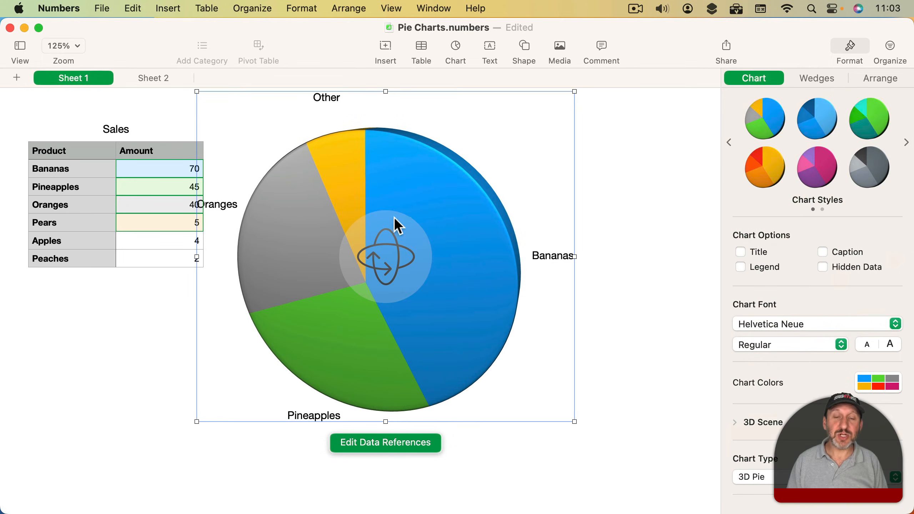
- Examine the wedge settings of the whole 3D pie chart and of the individual Oranges and Bananas wedges
{"action": "left_click", "coordinate": [824, 81]}
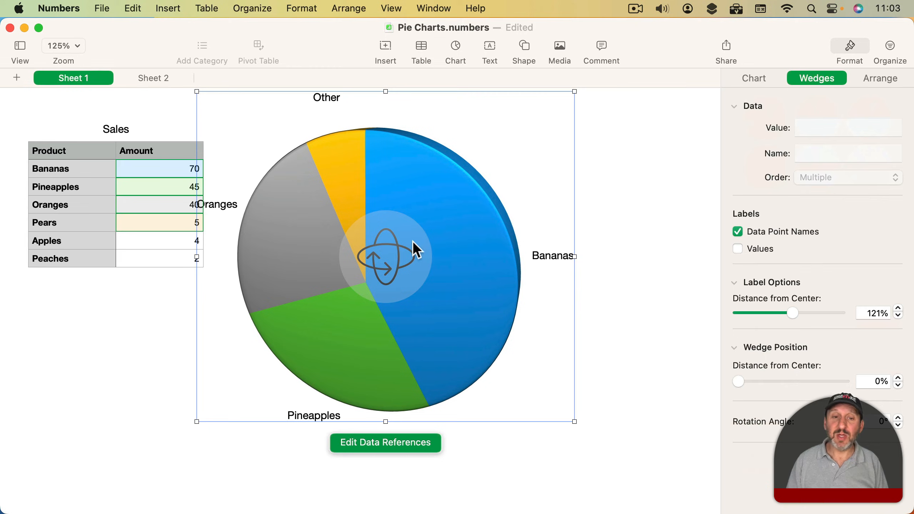
{"action": "left_click", "coordinate": [411, 190]}
{"action": "left_click", "coordinate": [337, 192]}
{"action": "left_click", "coordinate": [307, 204]}
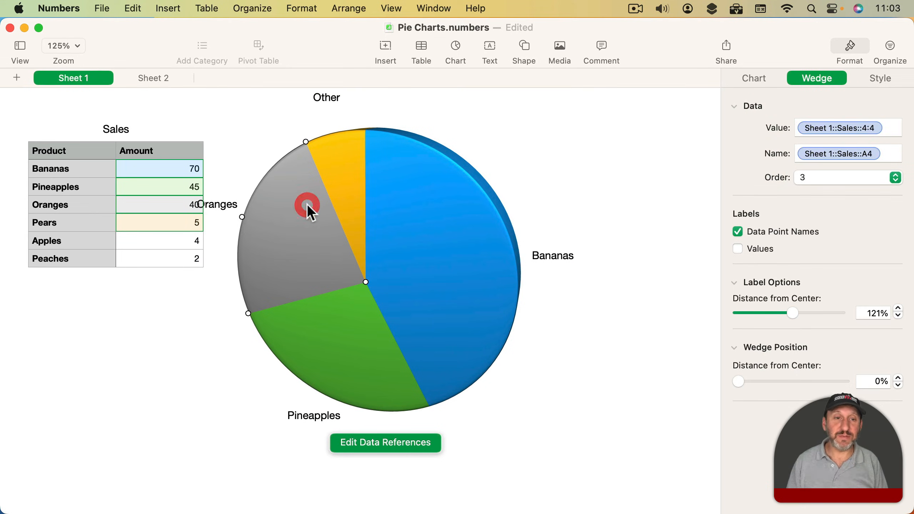
{"action": "left_click", "coordinate": [407, 194]}
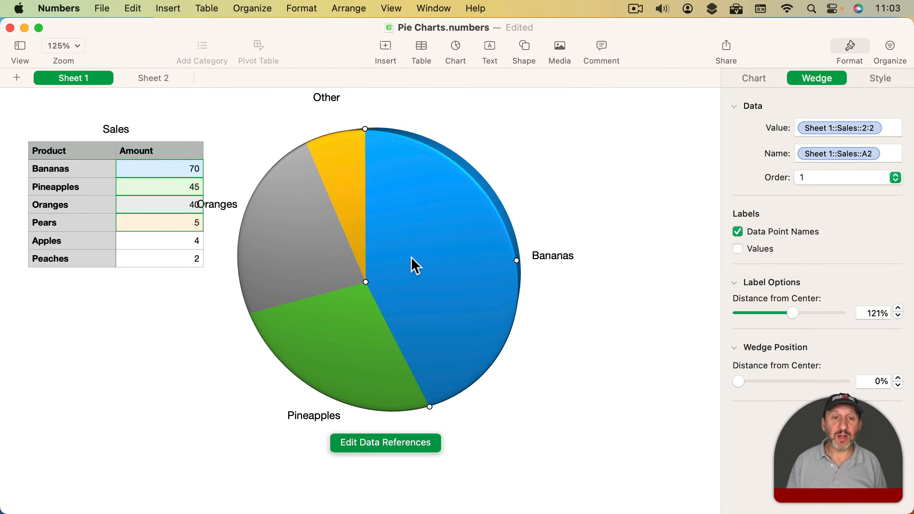
{"action": "left_click", "coordinate": [576, 170]}
- Rotate the 3D pie chart so that its face points more directly toward the front
{"action": "left_click", "coordinate": [422, 226]}
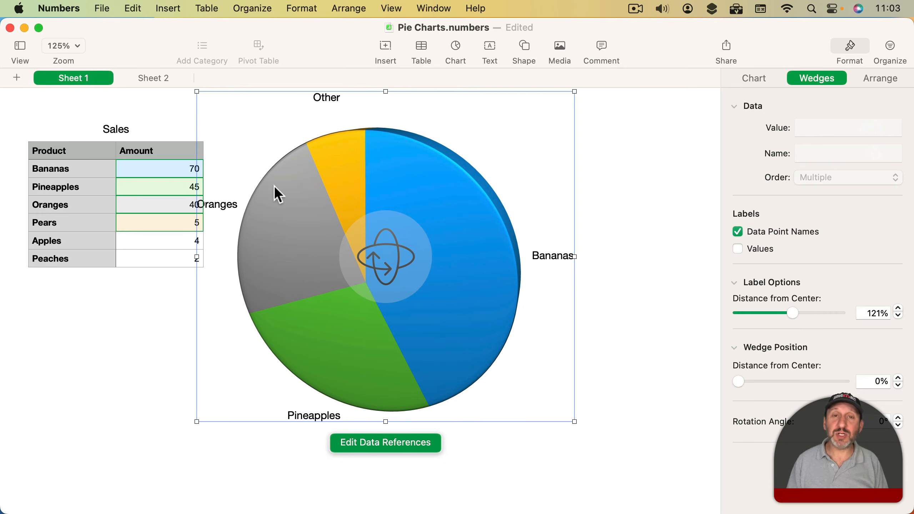
{"action": "left_click_drag", "start_coordinate": [387, 260], "coordinate": [382, 293]}
- Increase the 3D pie chart's depth in its 3D scene settings so the wedges look thicker
{"action": "left_click", "coordinate": [757, 79]}
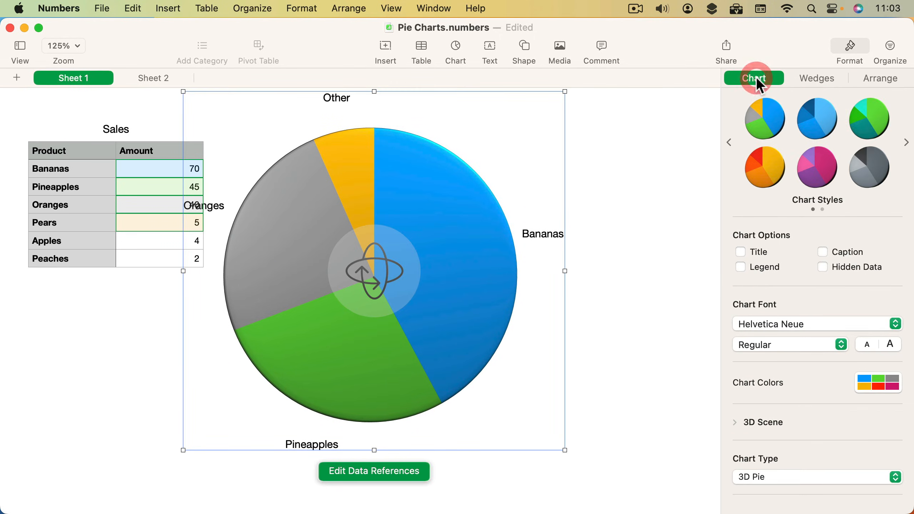
{"action": "left_click", "coordinate": [734, 422]}
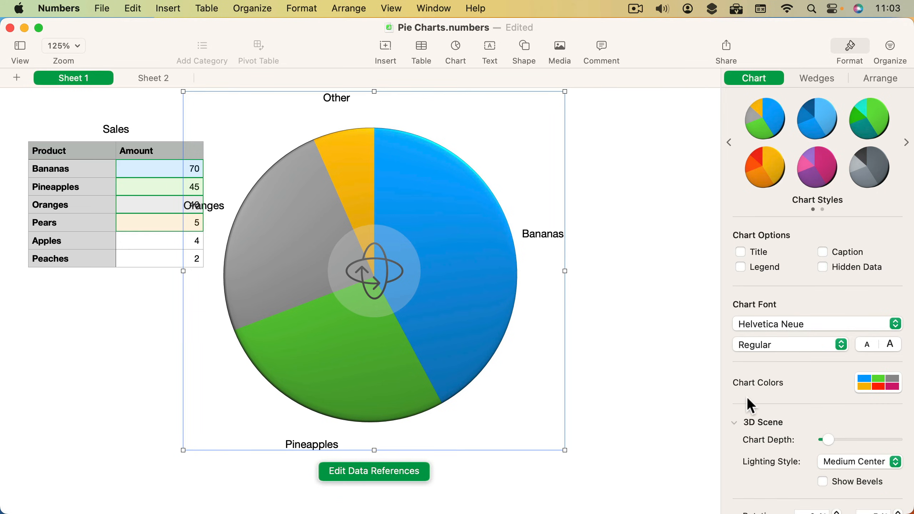
{"action": "scroll", "coordinate": [747, 396], "scroll_direction": "down", "scroll_amount": 5}
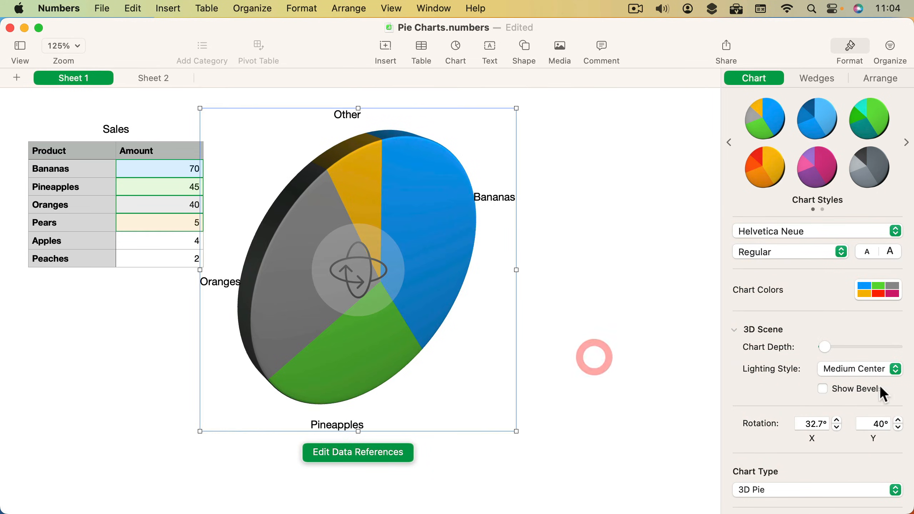
{"action": "mouse_move", "coordinate": [827, 346]}
{"action": "left_mouse_down"}
{"action": "mouse_move", "coordinate": [890, 353]}
{"action": "mouse_move", "coordinate": [836, 349]}
{"action": "left_mouse_up"}
- Set the 3D pie chart's lighting style to Soft Fill and show bevels on its wedges
{"action": "left_click", "coordinate": [846, 369]}
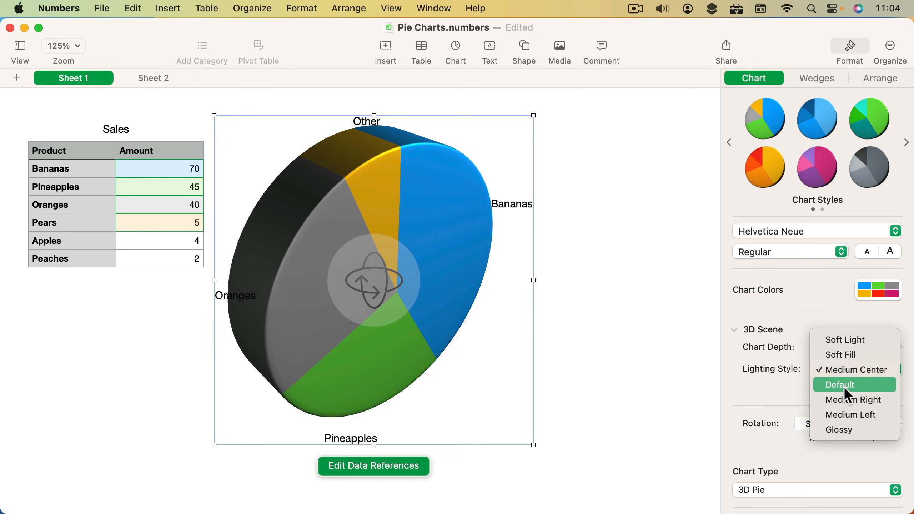
{"action": "left_click", "coordinate": [844, 354]}
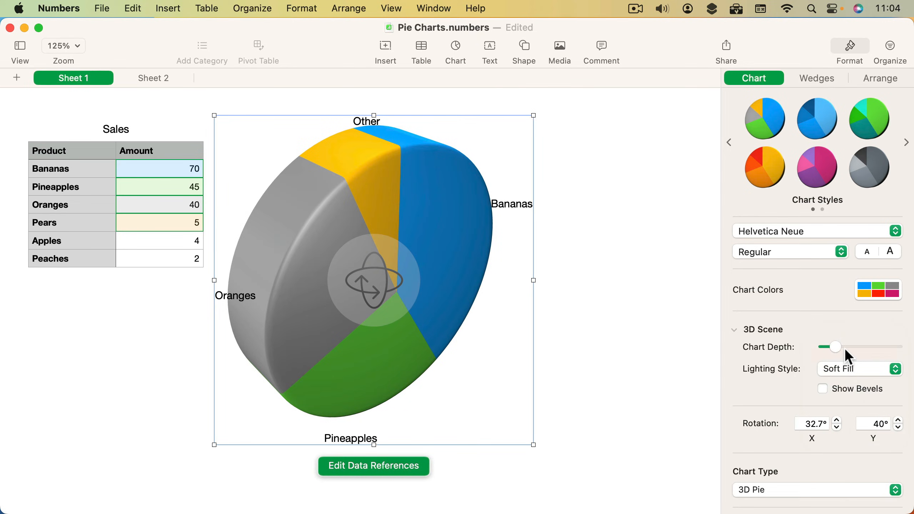
{"action": "left_click", "coordinate": [823, 388]}
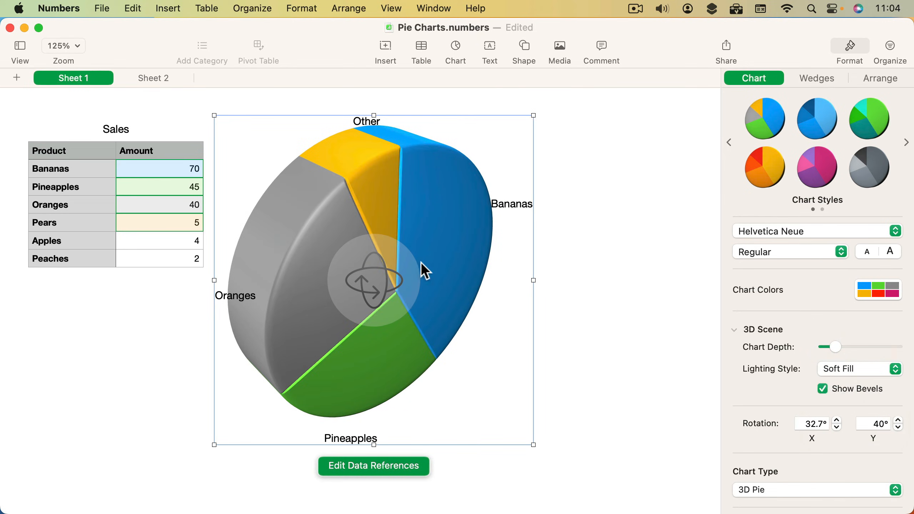
- Move the Bananas wedge outward from the center of the 3D pie chart and rotate the chart to a new viewing angle
{"action": "left_click_drag", "start_coordinate": [425, 271], "coordinate": [260, 211]}
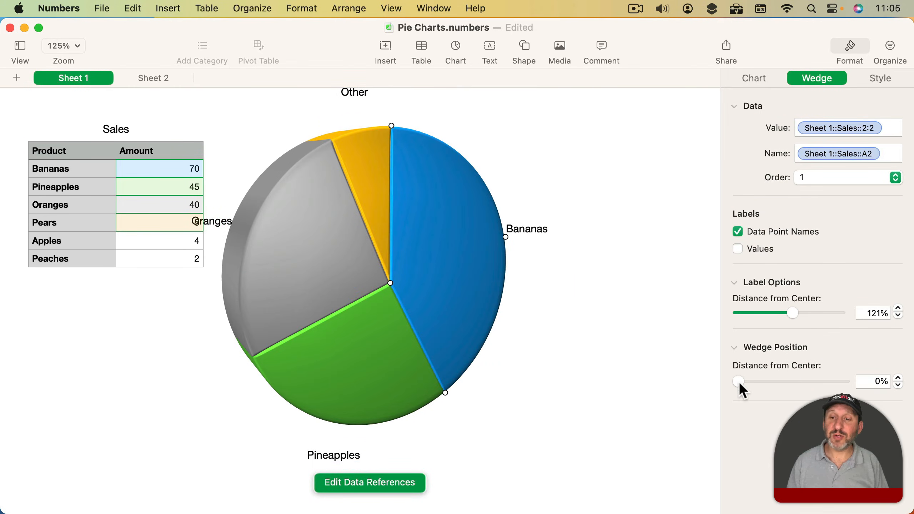
{"action": "left_click_drag", "start_coordinate": [738, 382], "coordinate": [780, 381]}
{"action": "left_click", "coordinate": [376, 273]}
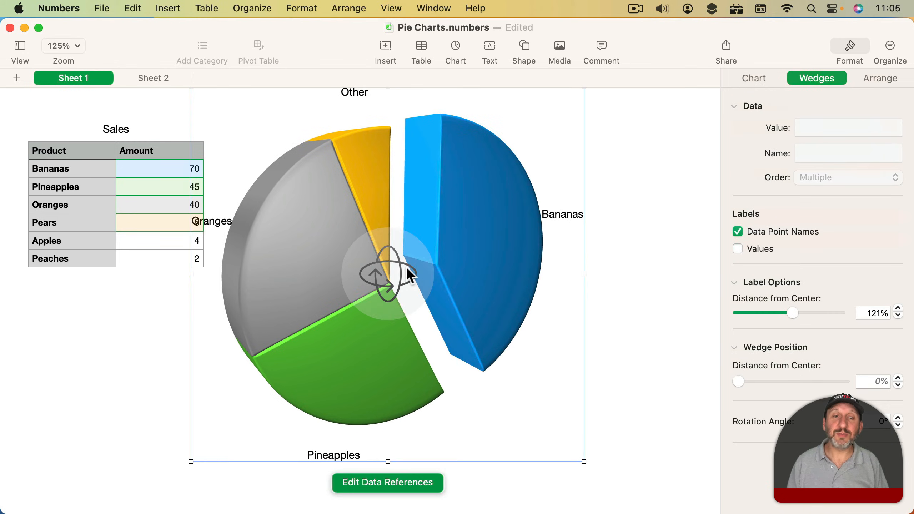
{"action": "left_click_drag", "start_coordinate": [374, 274], "coordinate": [282, 300]}
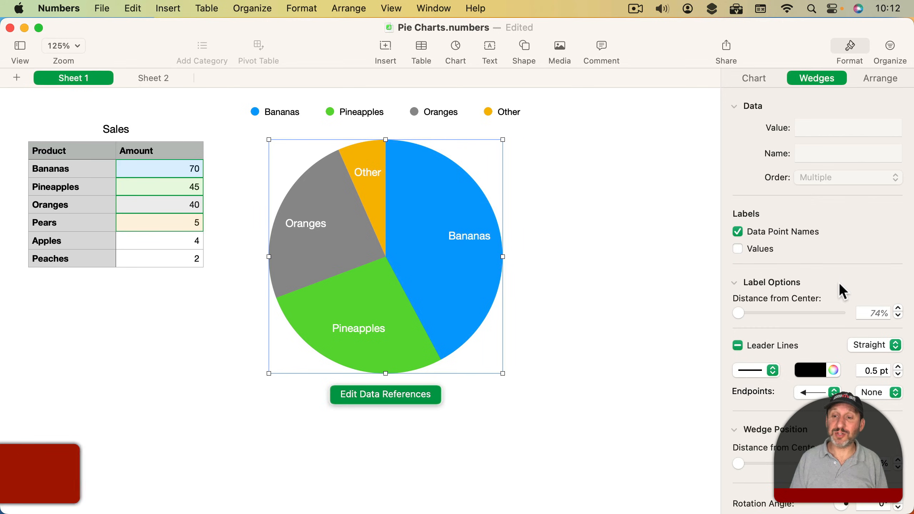
- Change the 2D pie chart's type to 2D Donut and set its segment labels' distance from center to 121%
{"action": "left_click", "coordinate": [754, 78]}
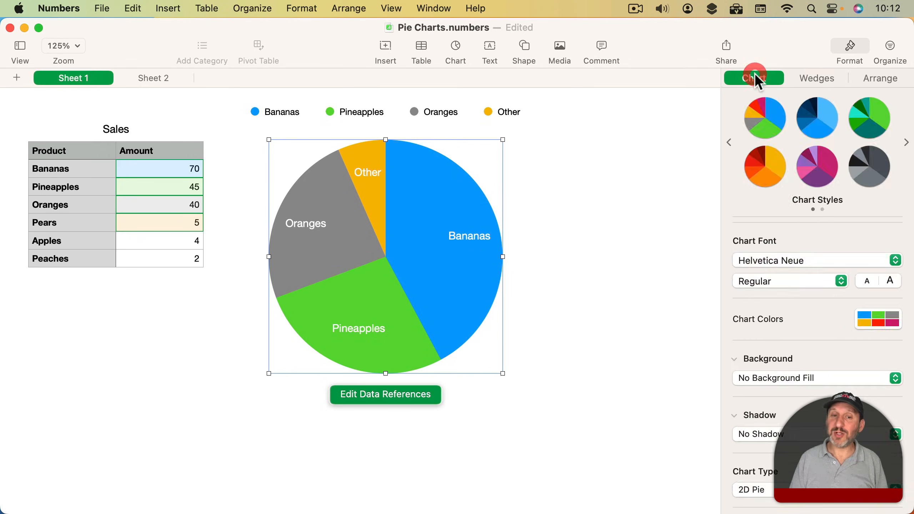
{"action": "left_click", "coordinate": [776, 489]}
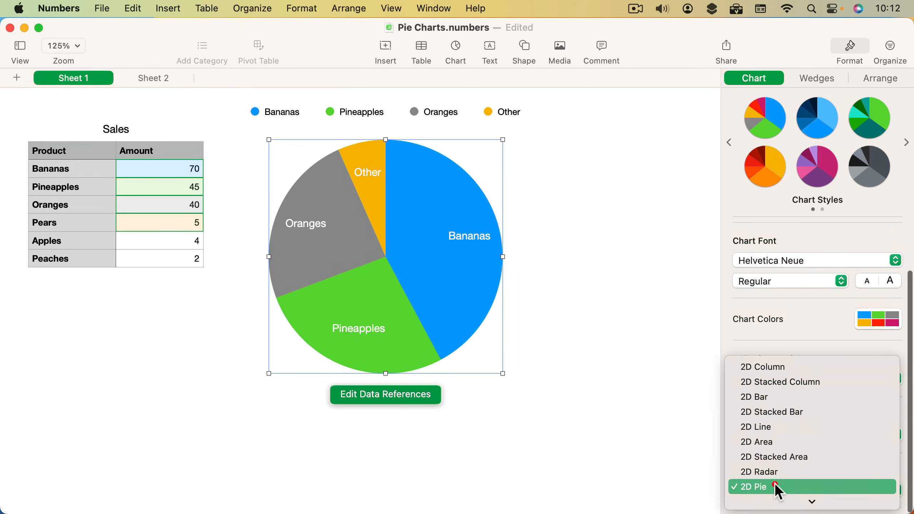
{"action": "scroll", "coordinate": [774, 483], "scroll_direction": "down", "scroll_amount": 3}
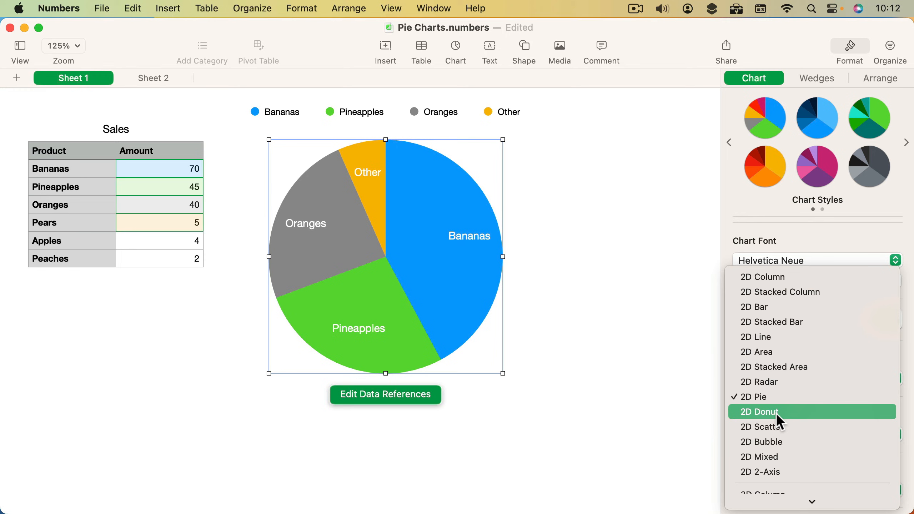
{"action": "left_click", "coordinate": [775, 413]}
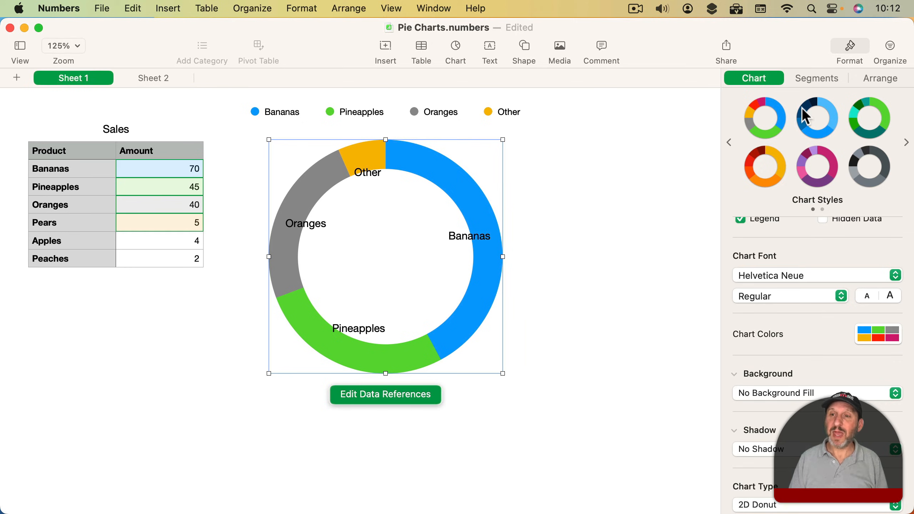
{"action": "left_click", "coordinate": [817, 79]}
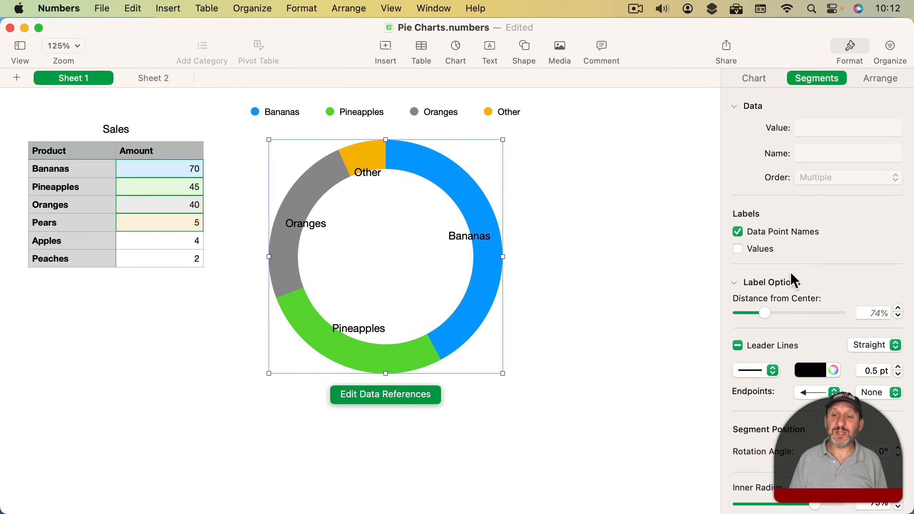
{"action": "left_click_drag", "start_coordinate": [760, 316], "coordinate": [794, 308]}
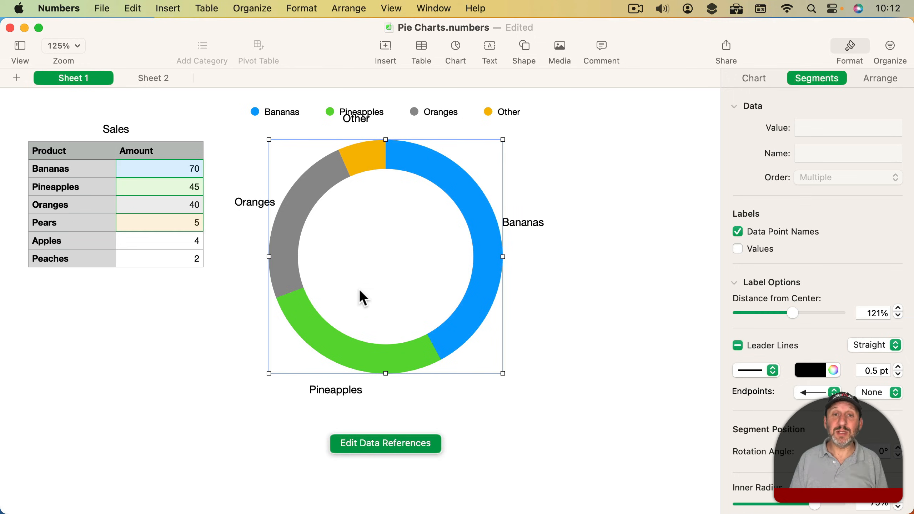
- Insert an apple shape from the shape library and place it in the middle of the donut chart's hole
{"action": "left_click", "coordinate": [528, 43]}
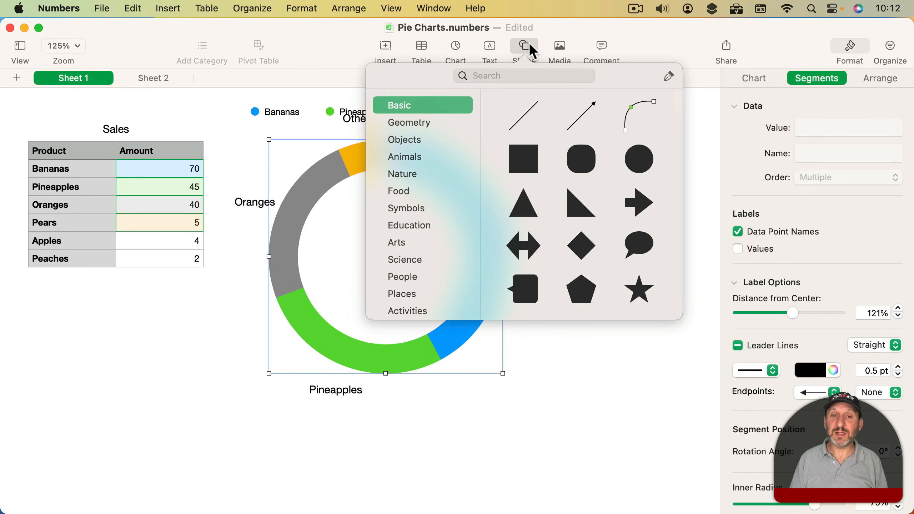
{"action": "left_click", "coordinate": [492, 77]}
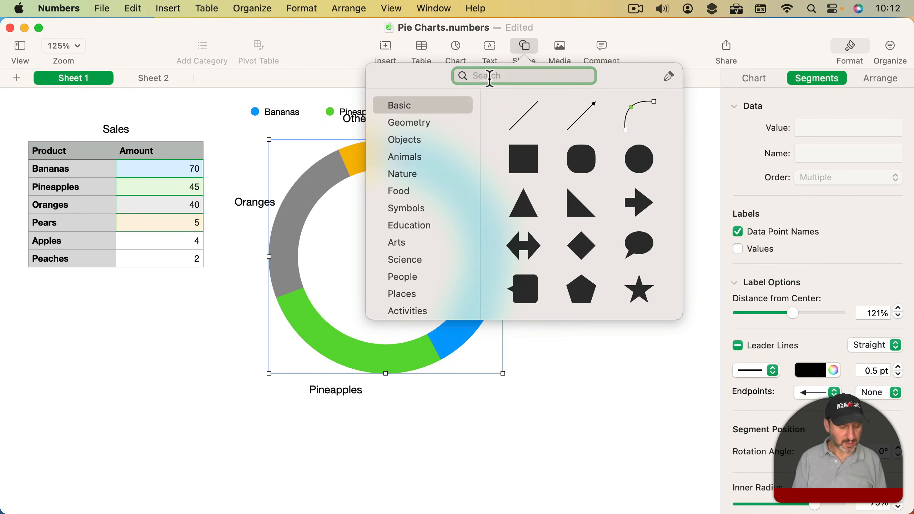
{"action": "type", "text": "apple"}
{"action": "left_click", "coordinate": [528, 118]}
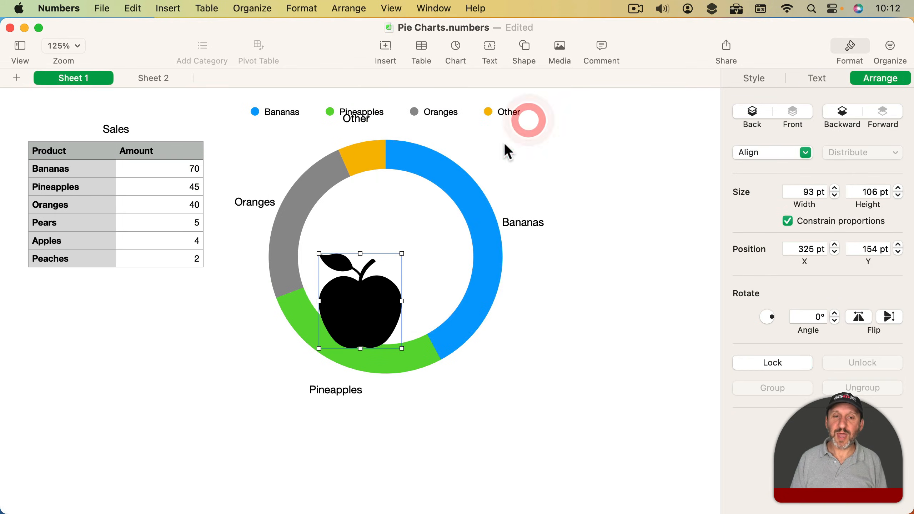
{"action": "left_click_drag", "start_coordinate": [367, 310], "coordinate": [395, 261]}
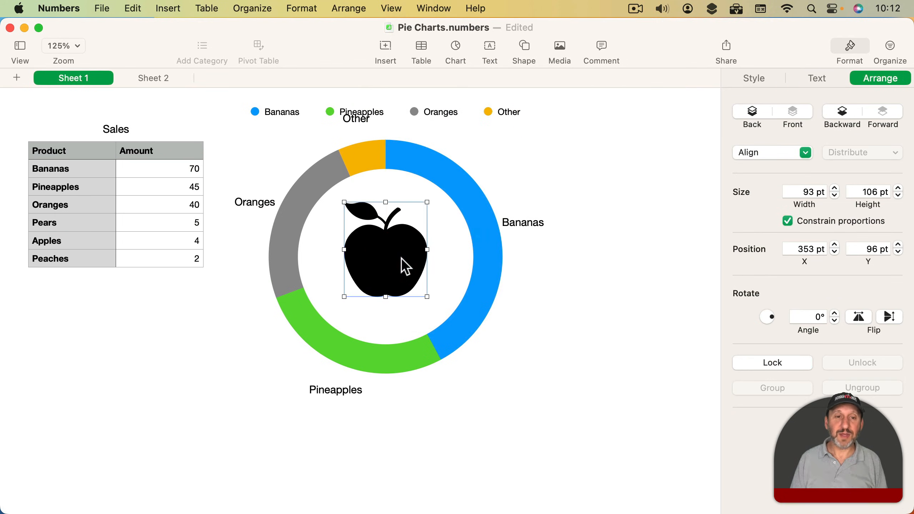